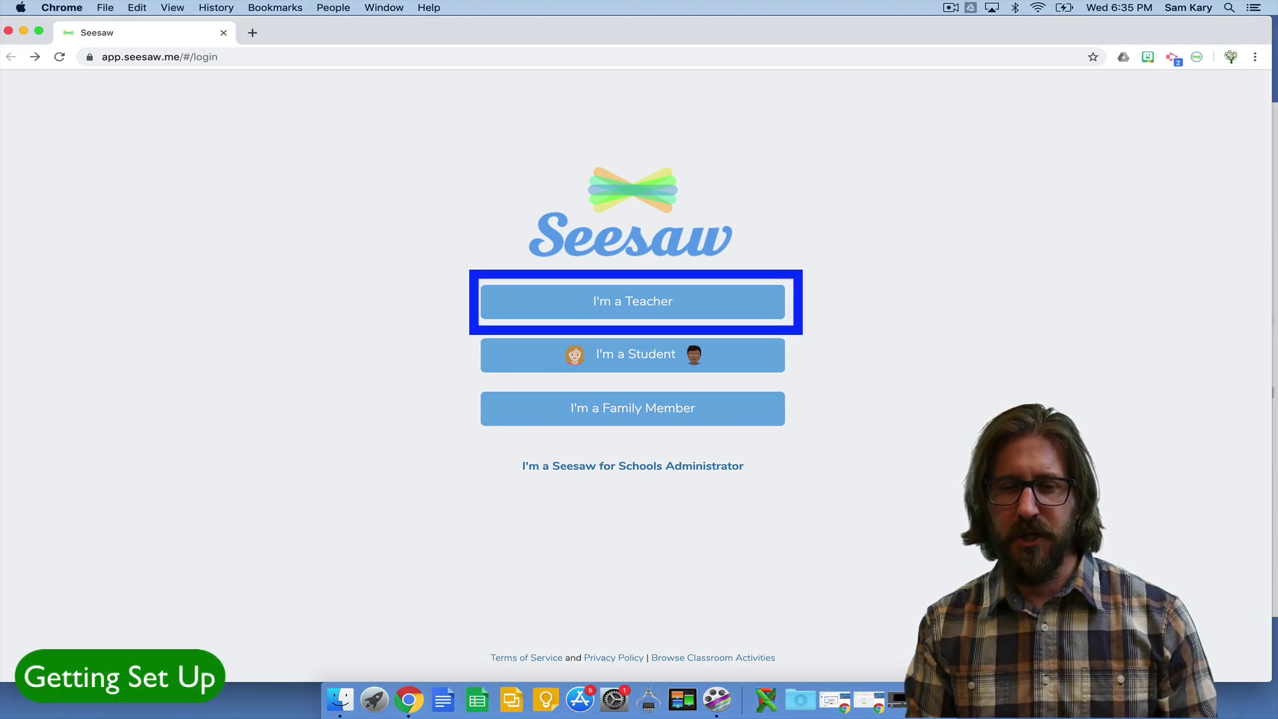
Enter Seesaw as a teacher and open the option for adding students to the class
{"action": "left_click", "coordinate": [632, 301]}
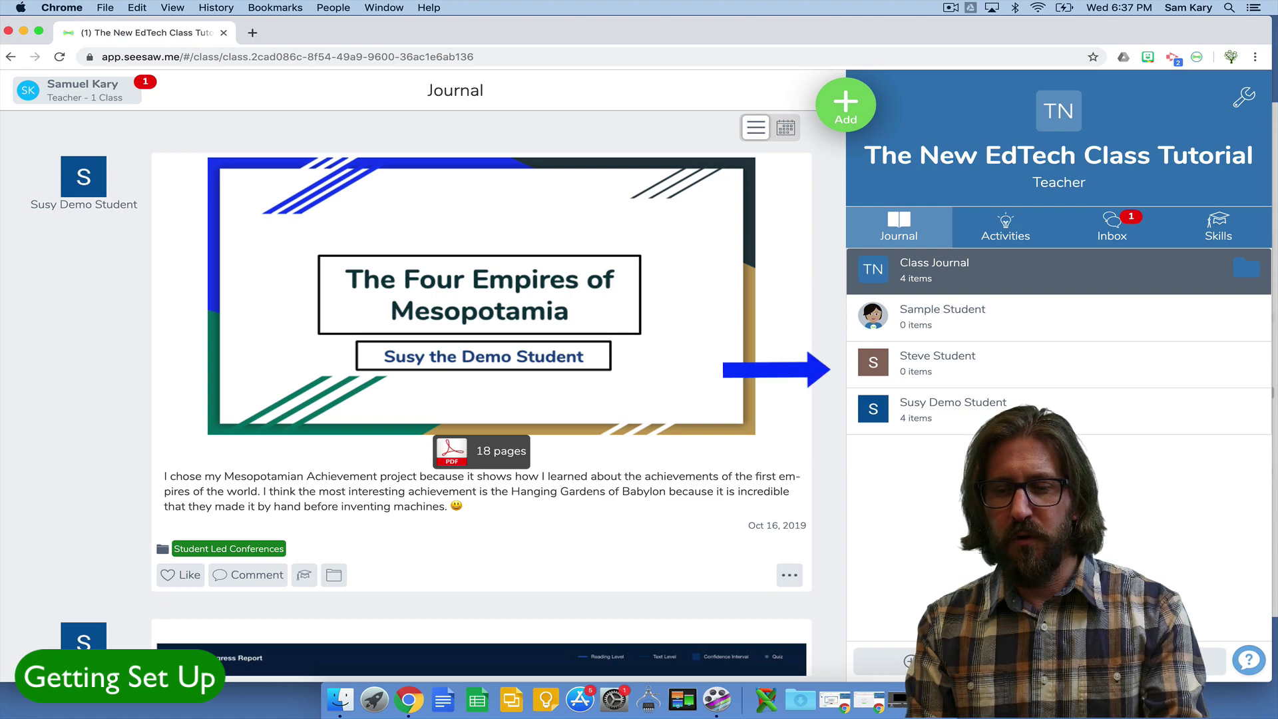
{"action": "left_click", "coordinate": [945, 659]}
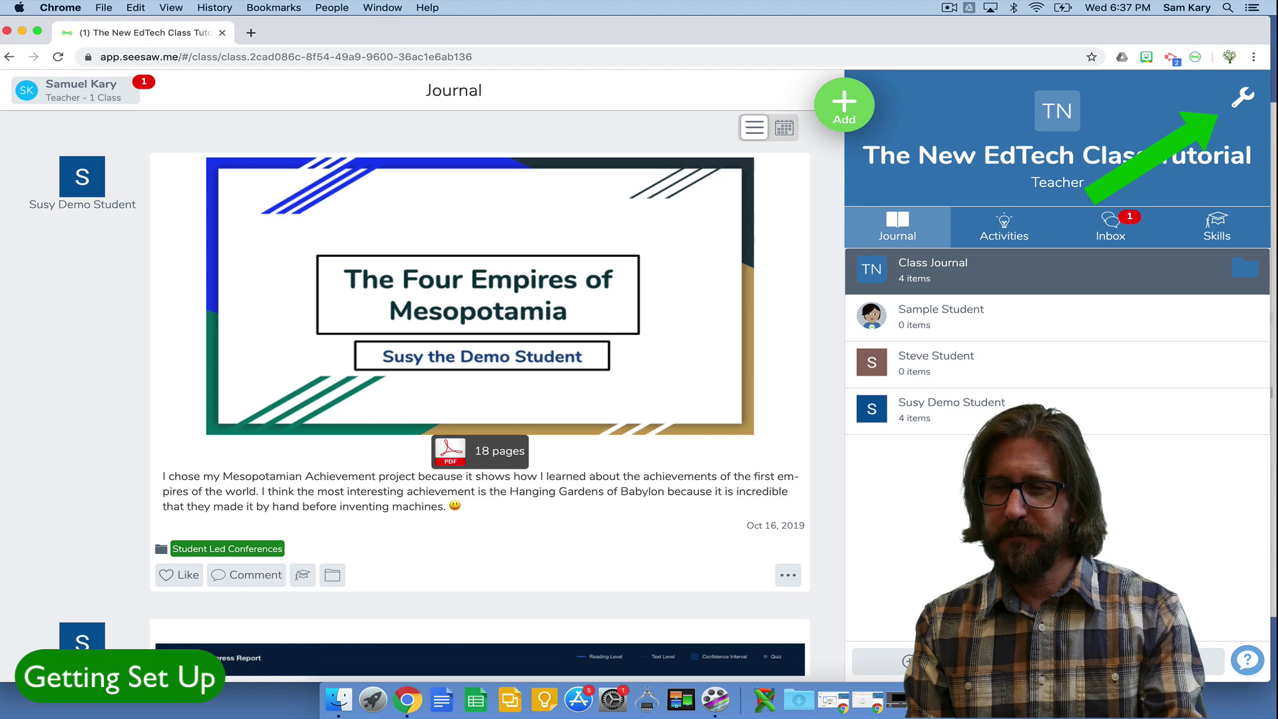
Open the class settings and view the form for inviting a co-teacher by email
{"action": "left_click", "coordinate": [1242, 98]}
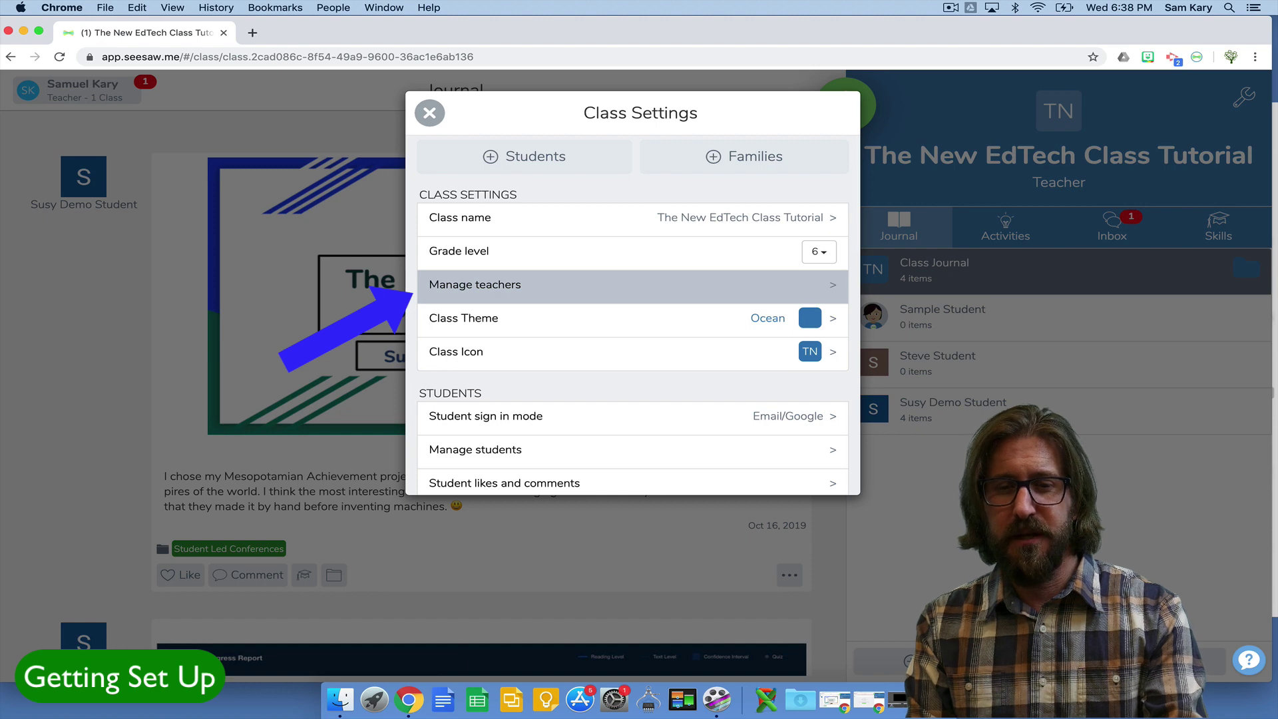
{"action": "left_click", "coordinate": [632, 284]}
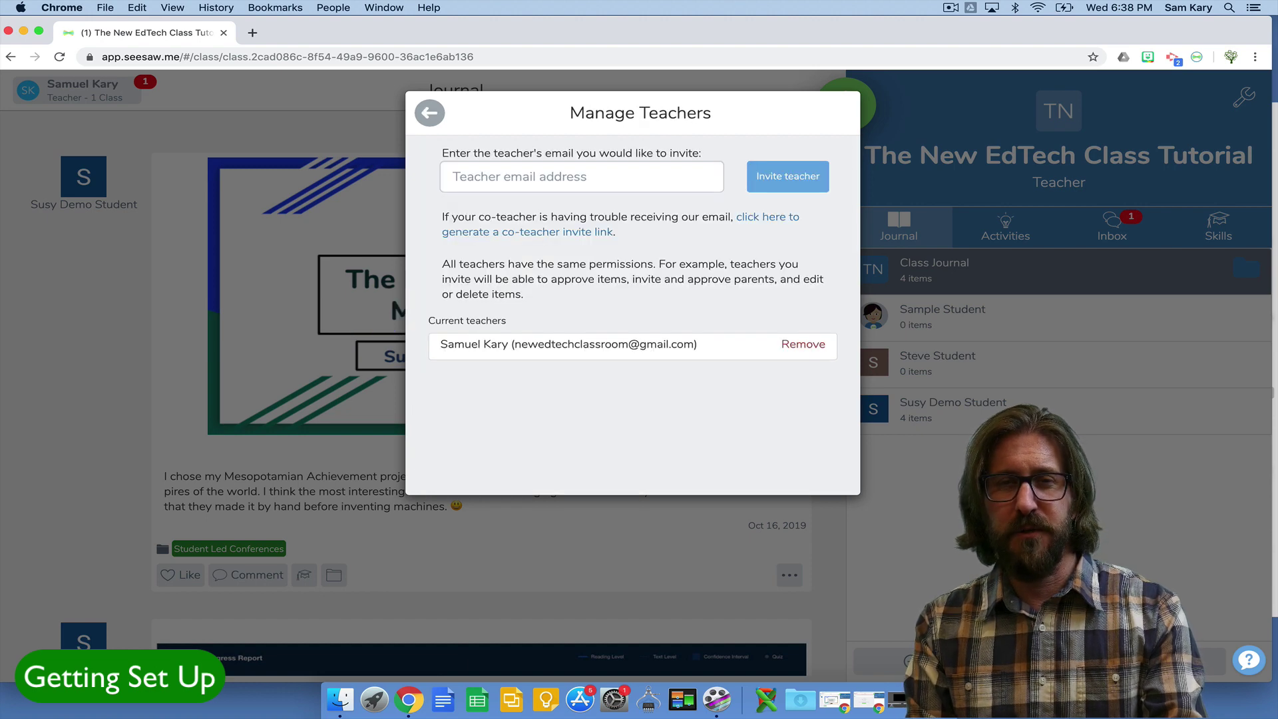
{"action": "left_click", "coordinate": [580, 177]}
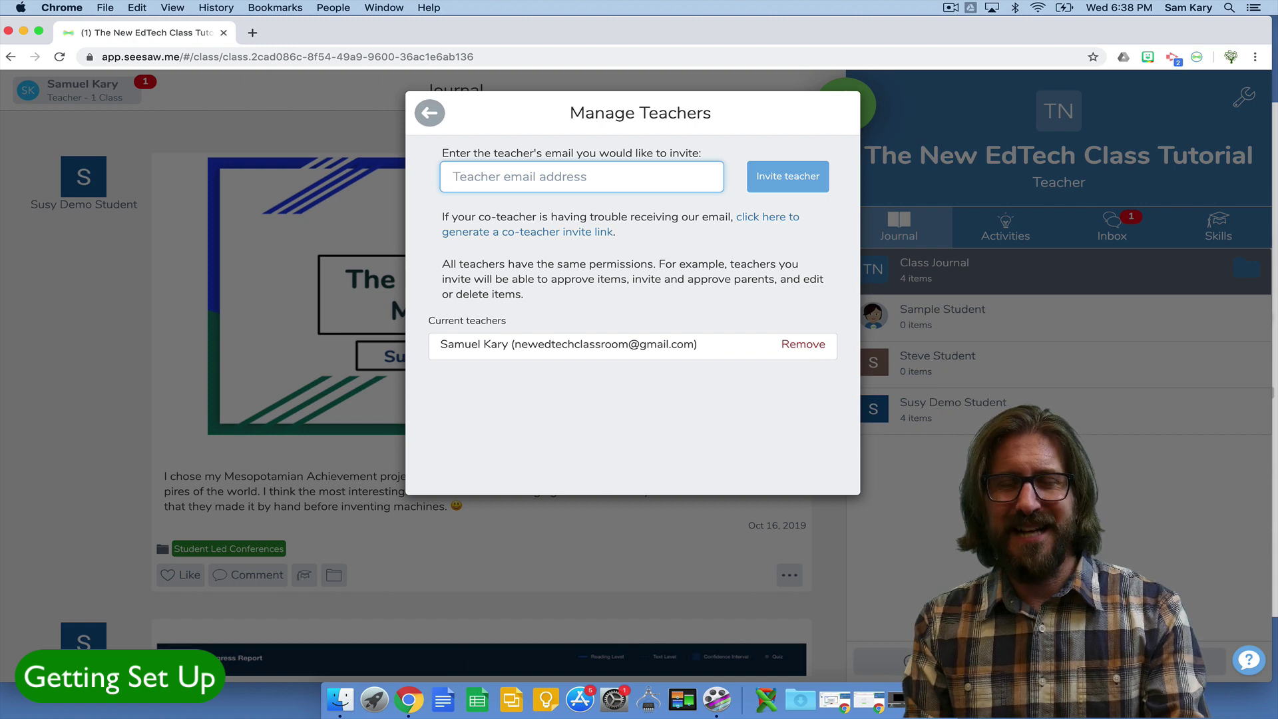
{"action": "left_click", "coordinate": [429, 113]}
Review the class's student likes and comments settings
{"action": "scroll", "coordinate": [632, 331], "scroll_direction": "down", "scroll_amount": 1}
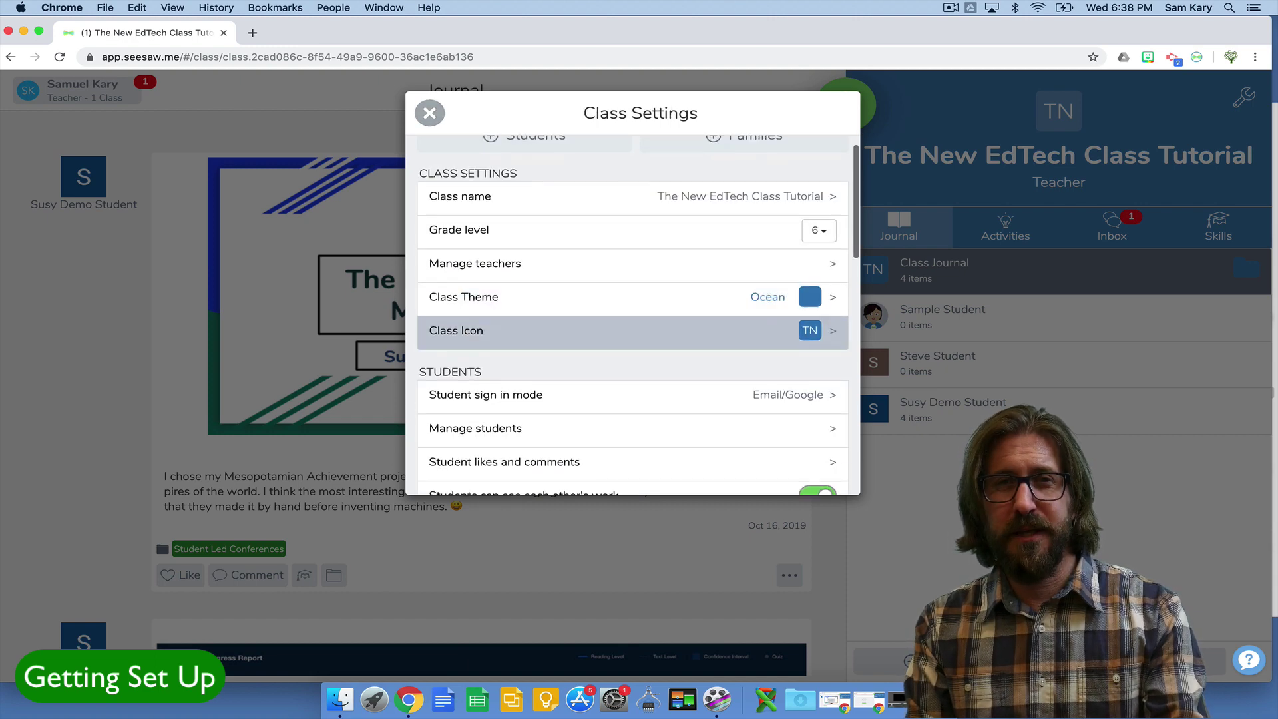
{"action": "scroll", "coordinate": [632, 326], "scroll_direction": "down", "scroll_amount": 3}
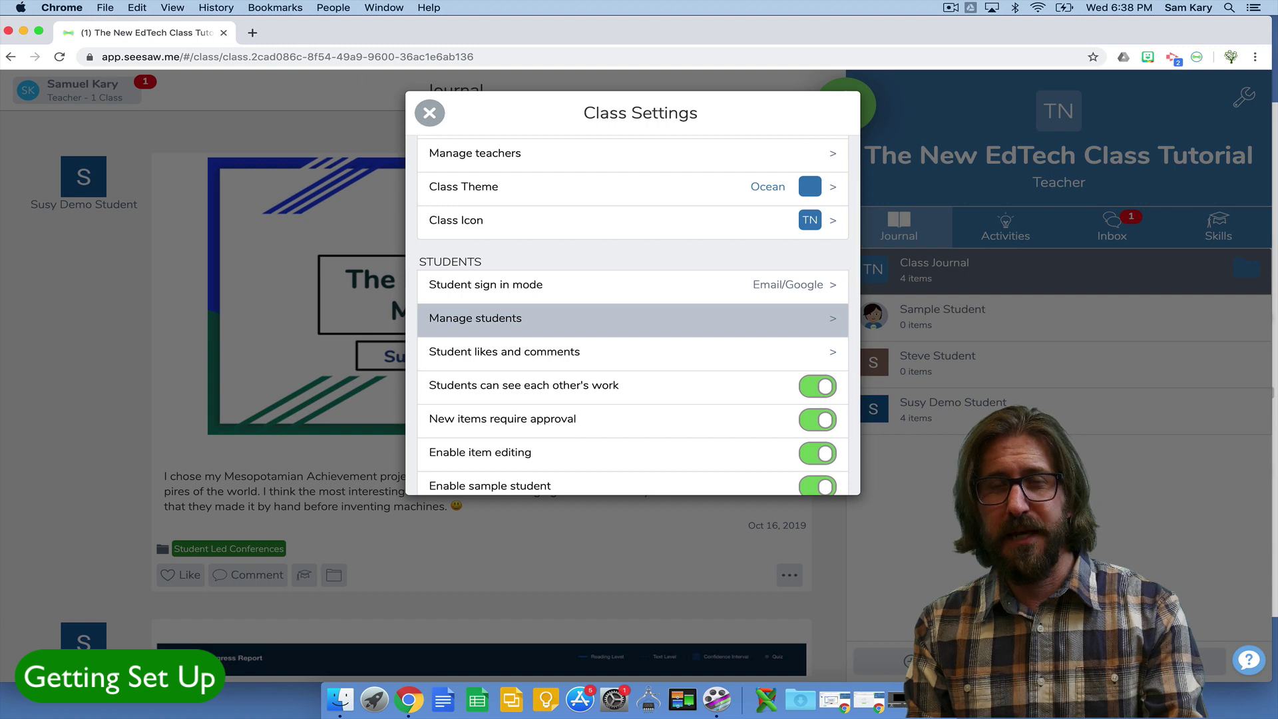
{"action": "left_click", "coordinate": [632, 352]}
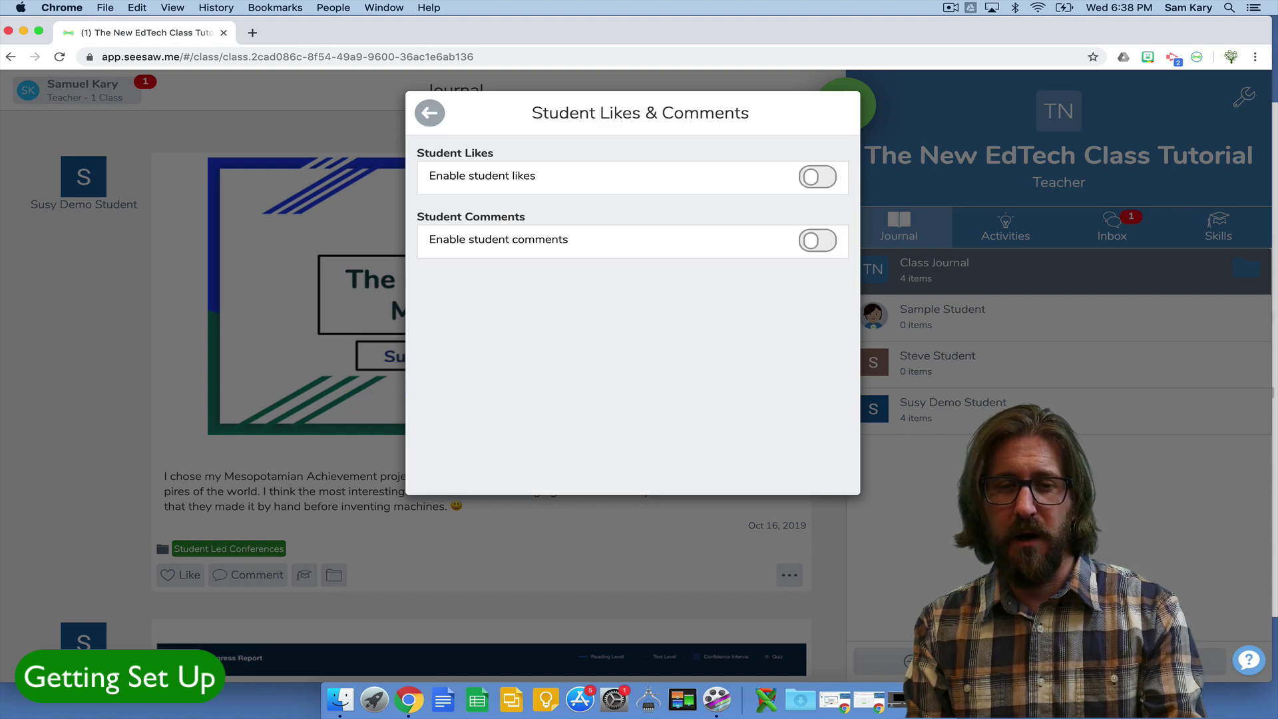
{"action": "left_click", "coordinate": [429, 112]}
Turn off the setting that lets students see each other's work and open the option for adding families
{"action": "scroll", "coordinate": [633, 313], "scroll_direction": "down", "scroll_amount": 3}
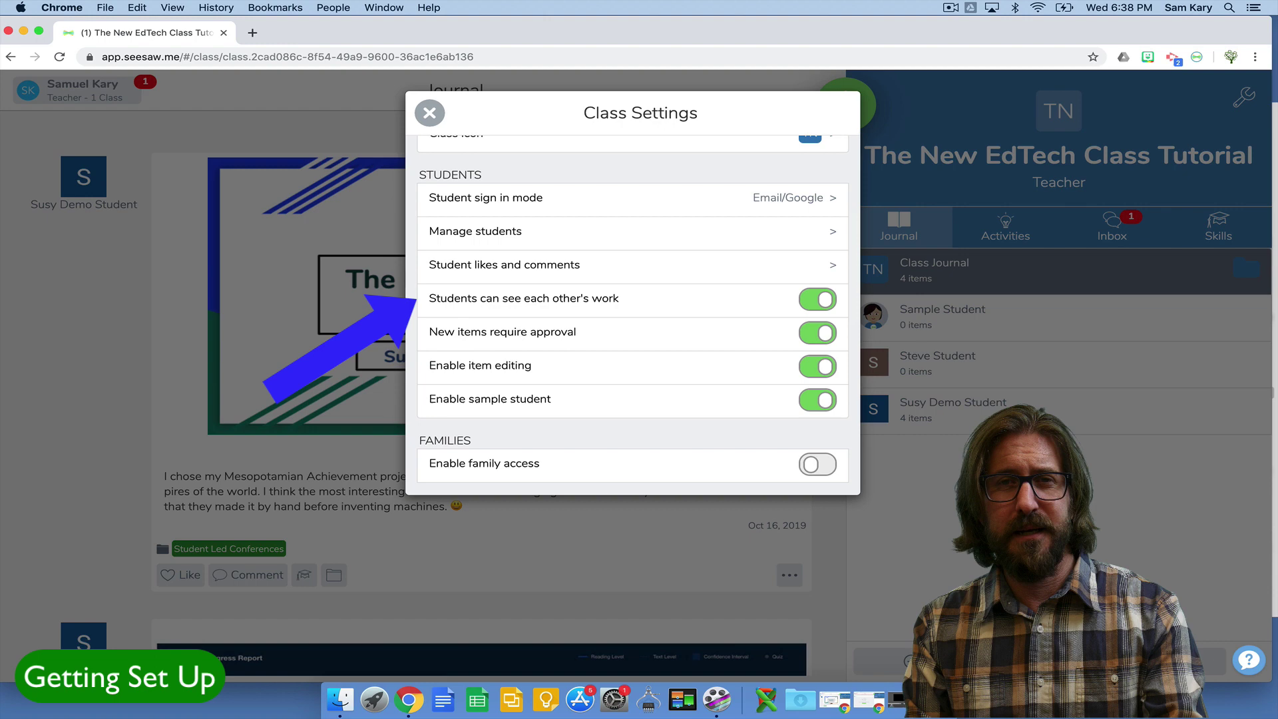
{"action": "left_click", "coordinate": [817, 299]}
{"action": "left_click", "coordinate": [690, 365]}
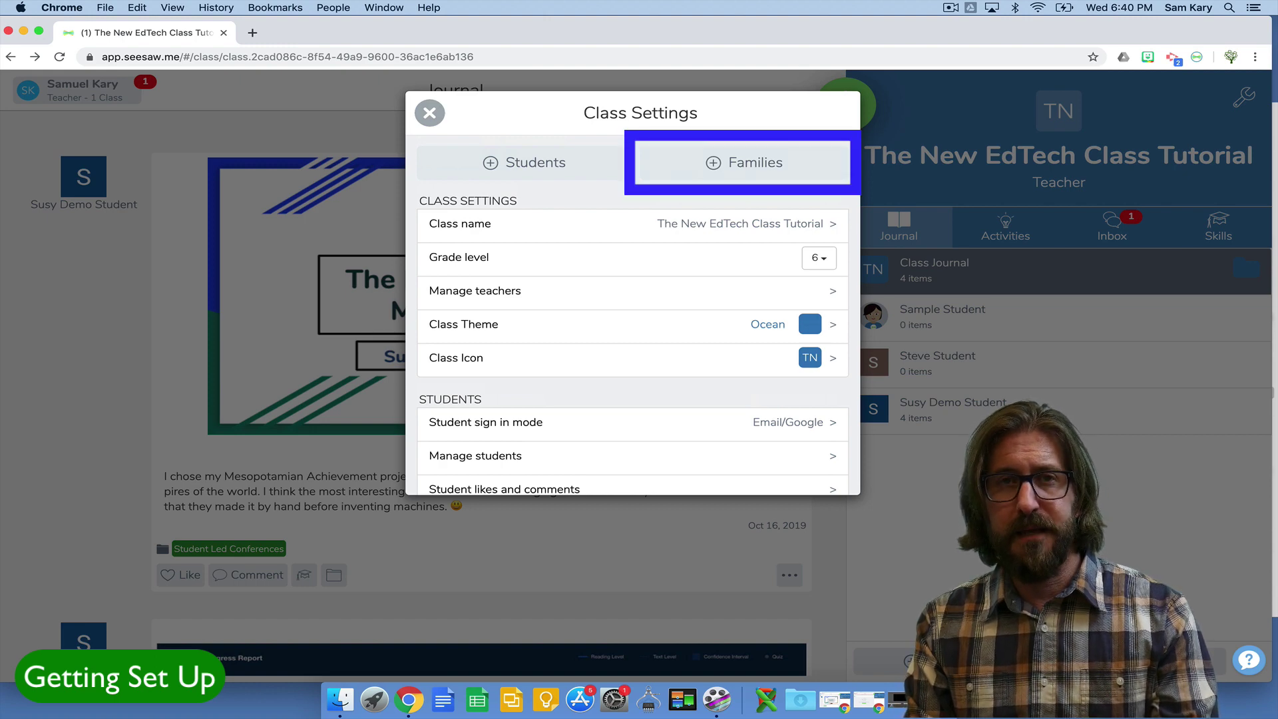
{"action": "left_click", "coordinate": [743, 162]}
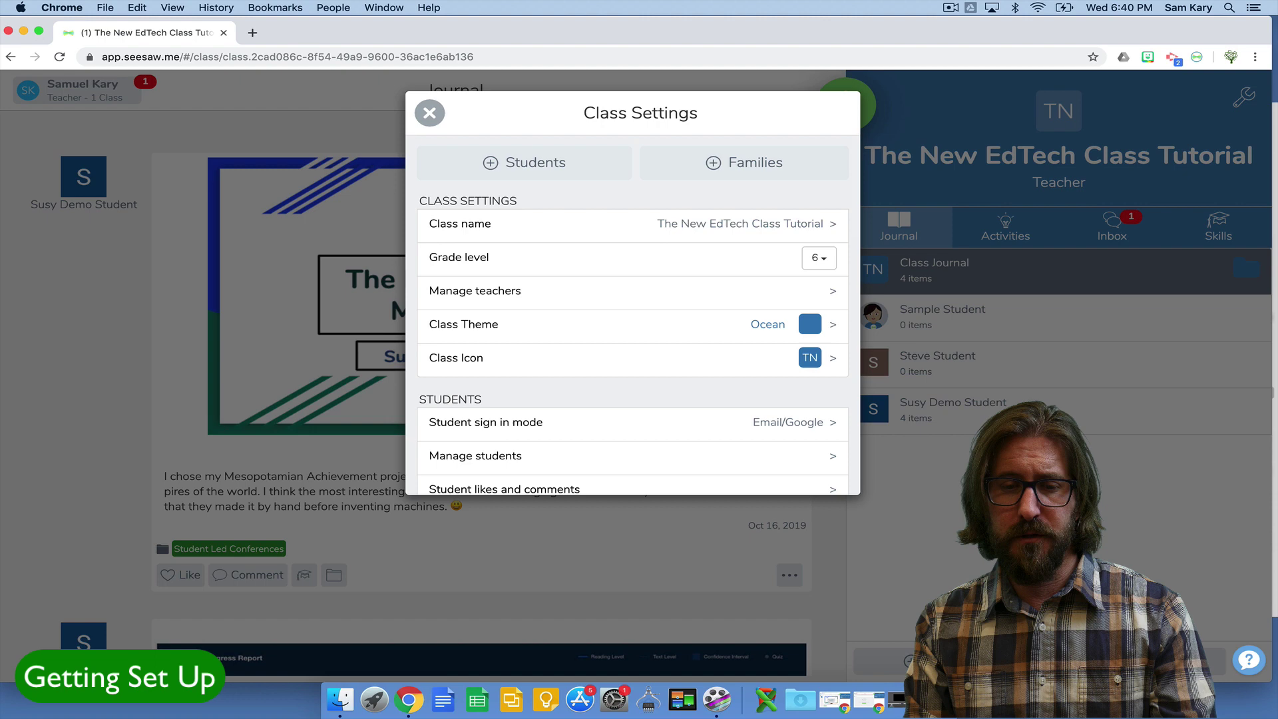
Create an orange class folder named Reading Comprehension and open the setting for who sees the add-to-folder step
{"action": "scroll", "coordinate": [632, 193], "scroll_direction": "down", "scroll_amount": 10}
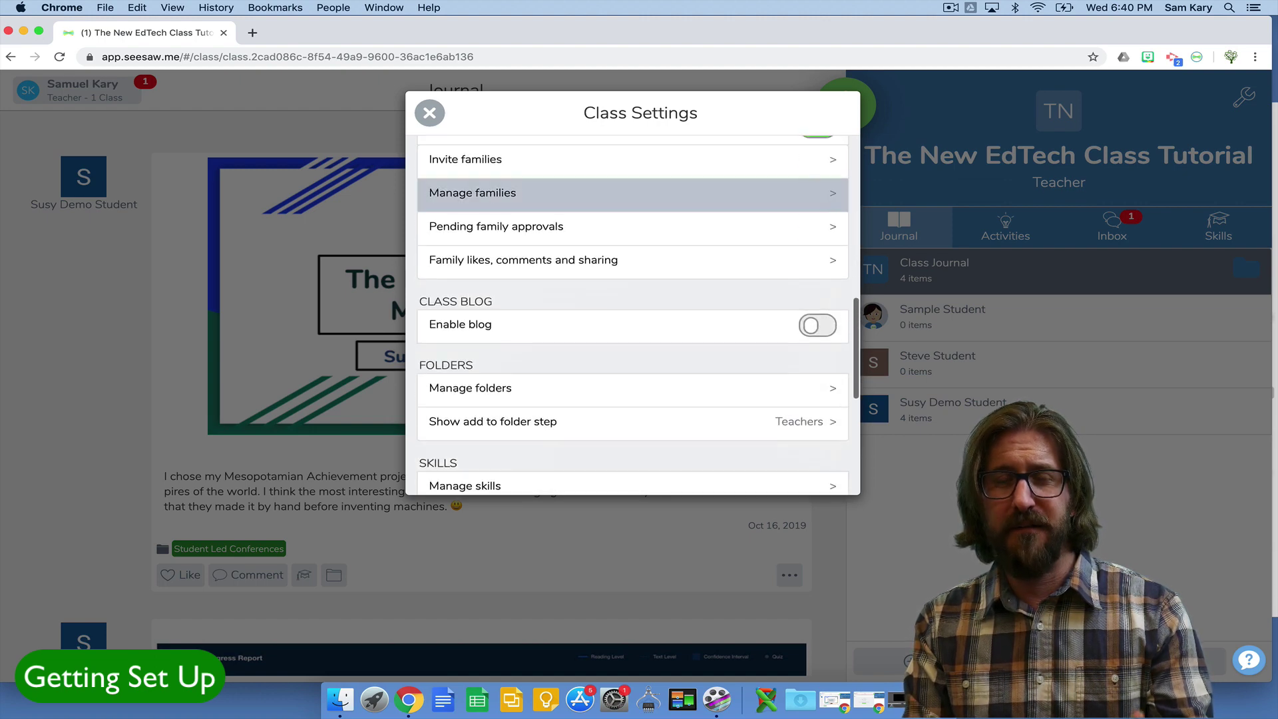
{"action": "scroll", "coordinate": [632, 193], "scroll_direction": "down", "scroll_amount": 4}
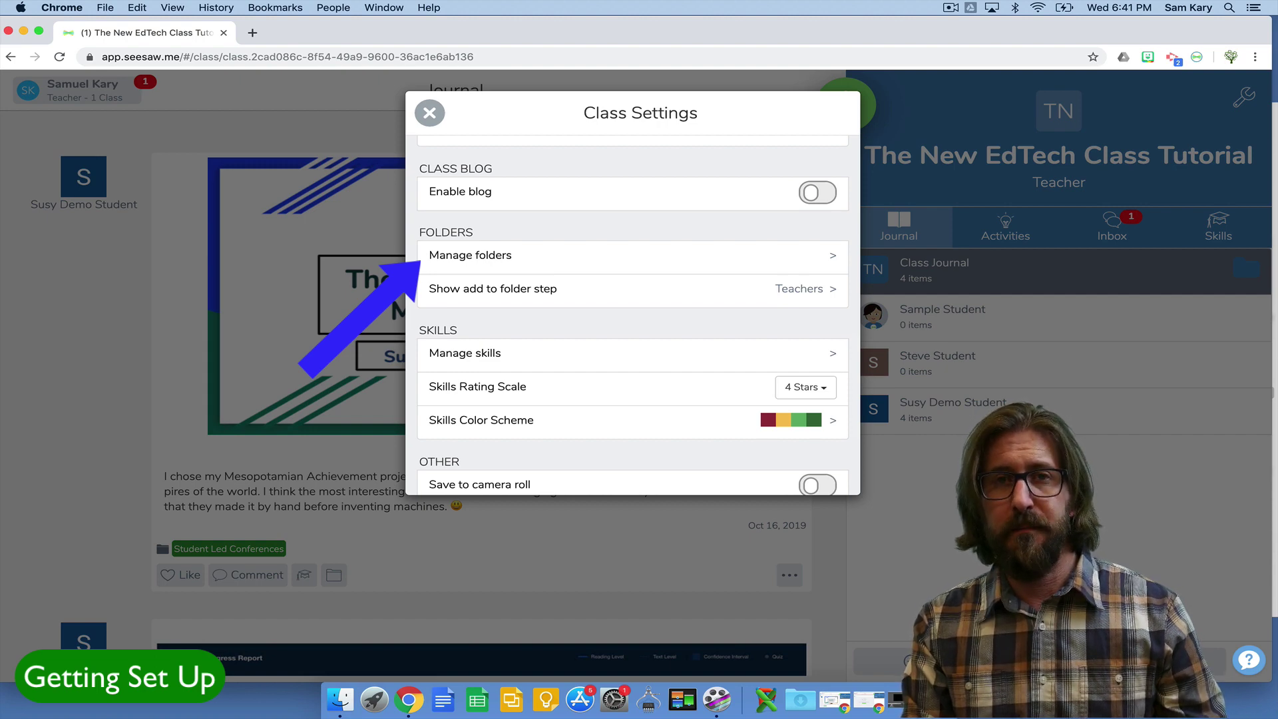
{"action": "left_click", "coordinate": [632, 257]}
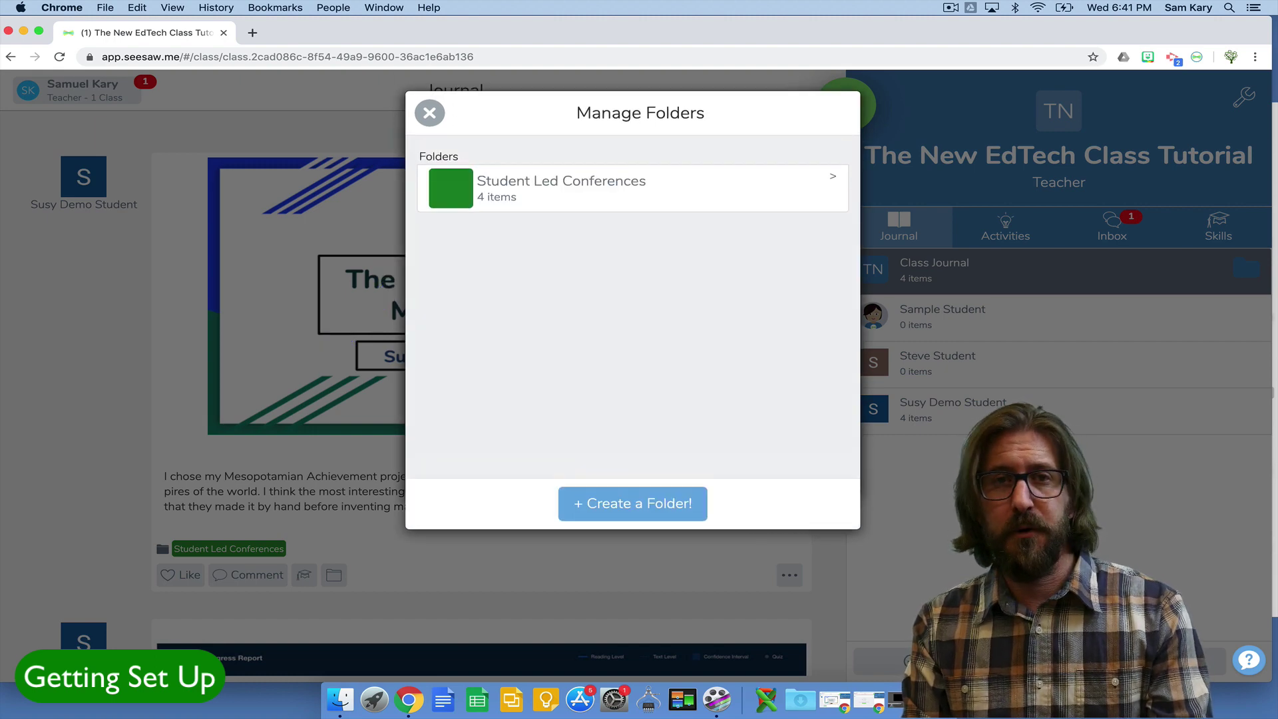
{"action": "left_click", "coordinate": [632, 503]}
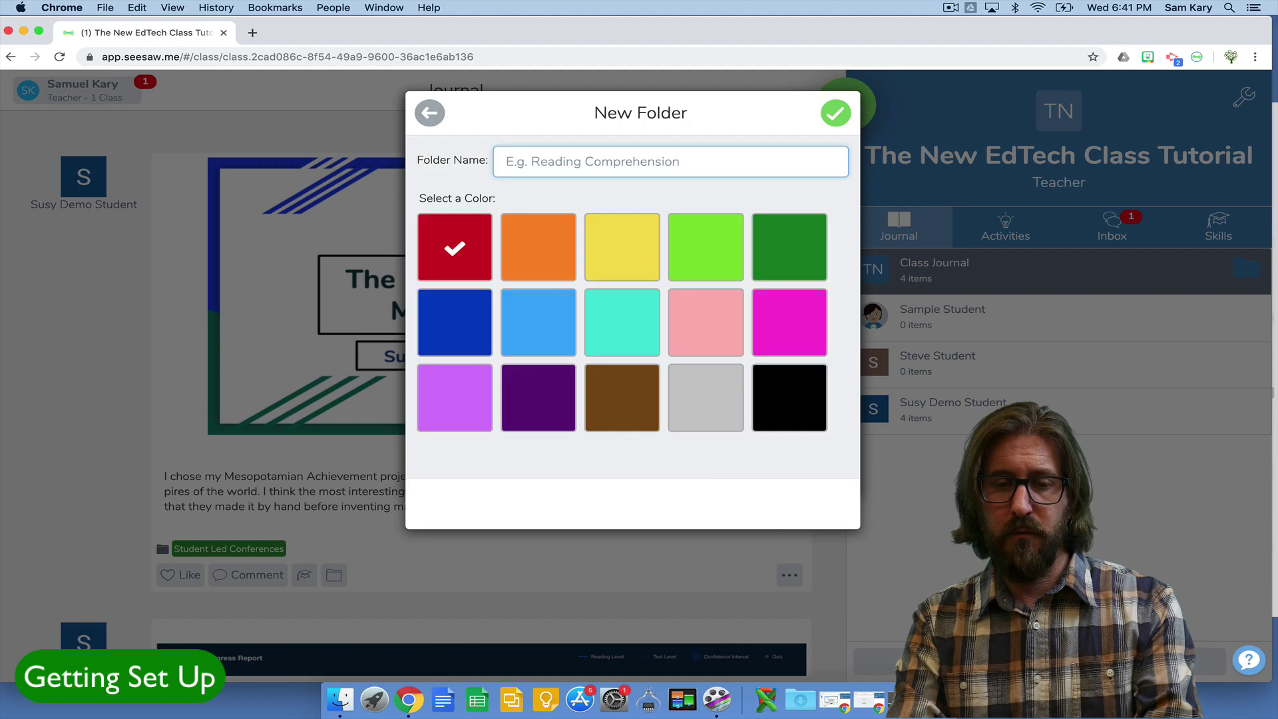
{"action": "type", "text": "Reading Comprehension"}
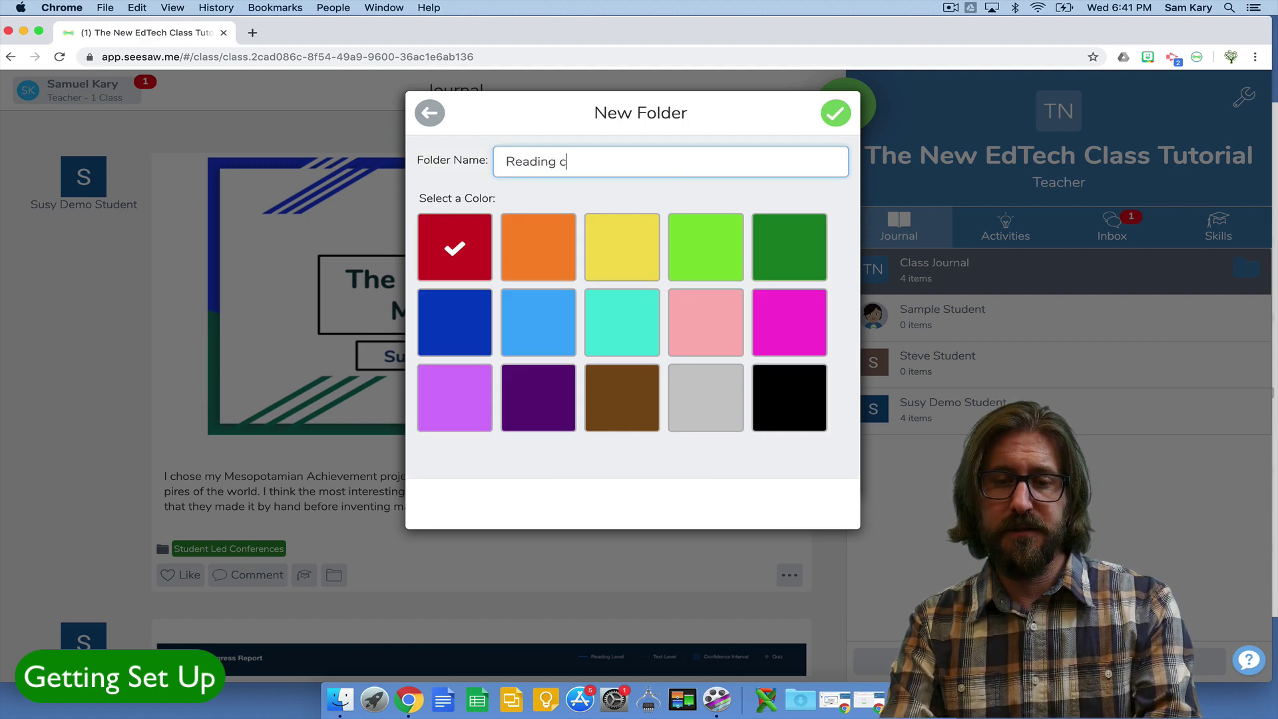
{"action": "left_click", "coordinate": [537, 246]}
{"action": "left_click", "coordinate": [835, 113]}
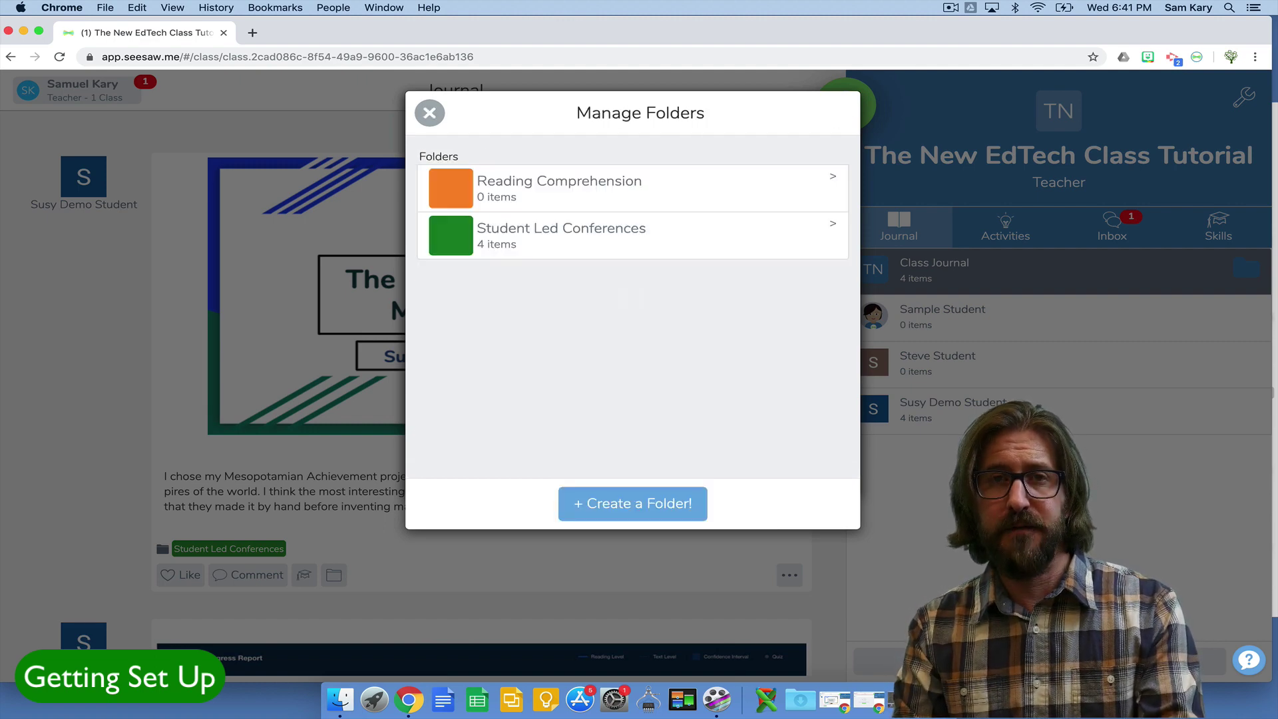
{"action": "left_click", "coordinate": [429, 113]}
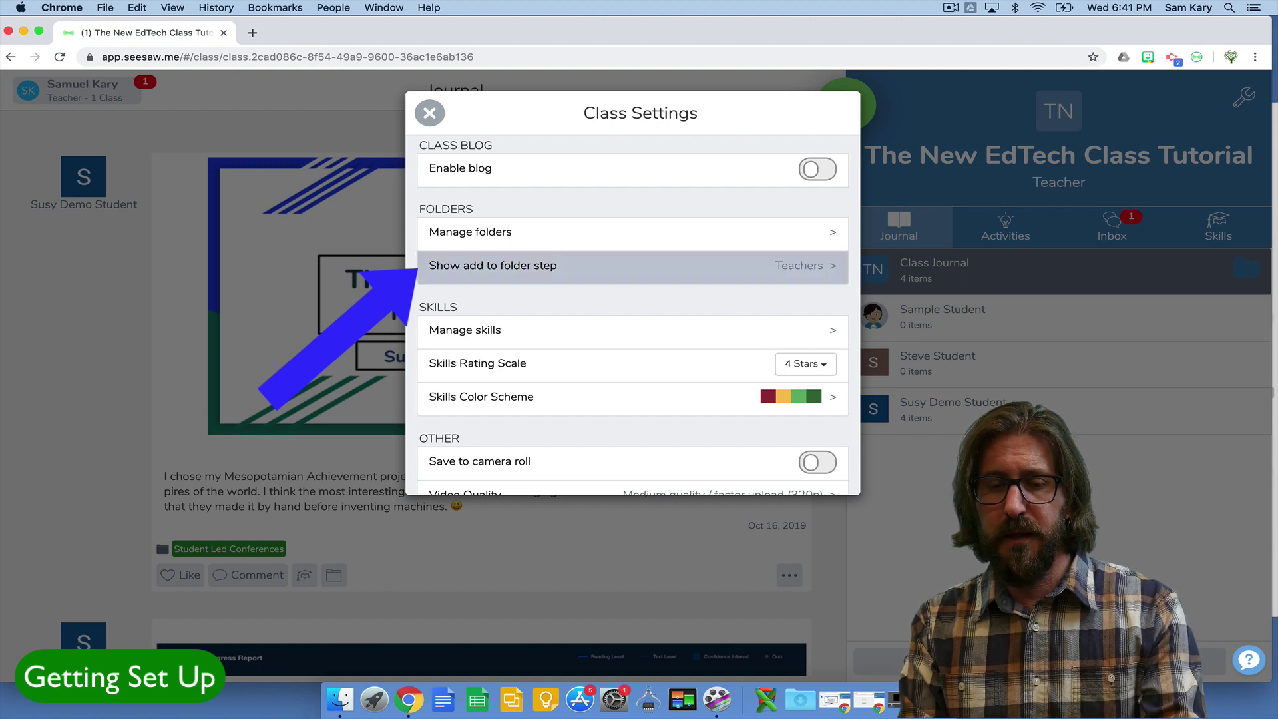
{"action": "left_click", "coordinate": [632, 267]}
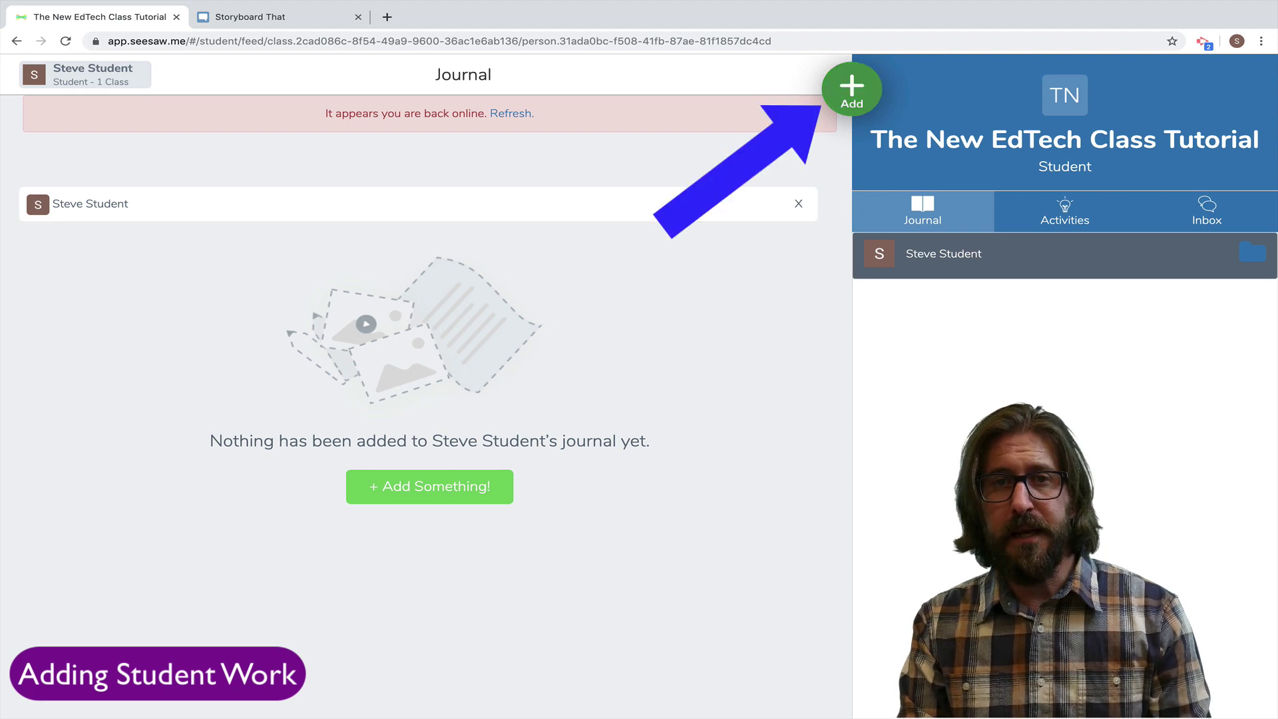
Upload the Four Empires of Mesopotamia presentation from Google Drive to the student journal, filed in the Student Led Conferences folder
{"action": "left_click", "coordinate": [852, 89]}
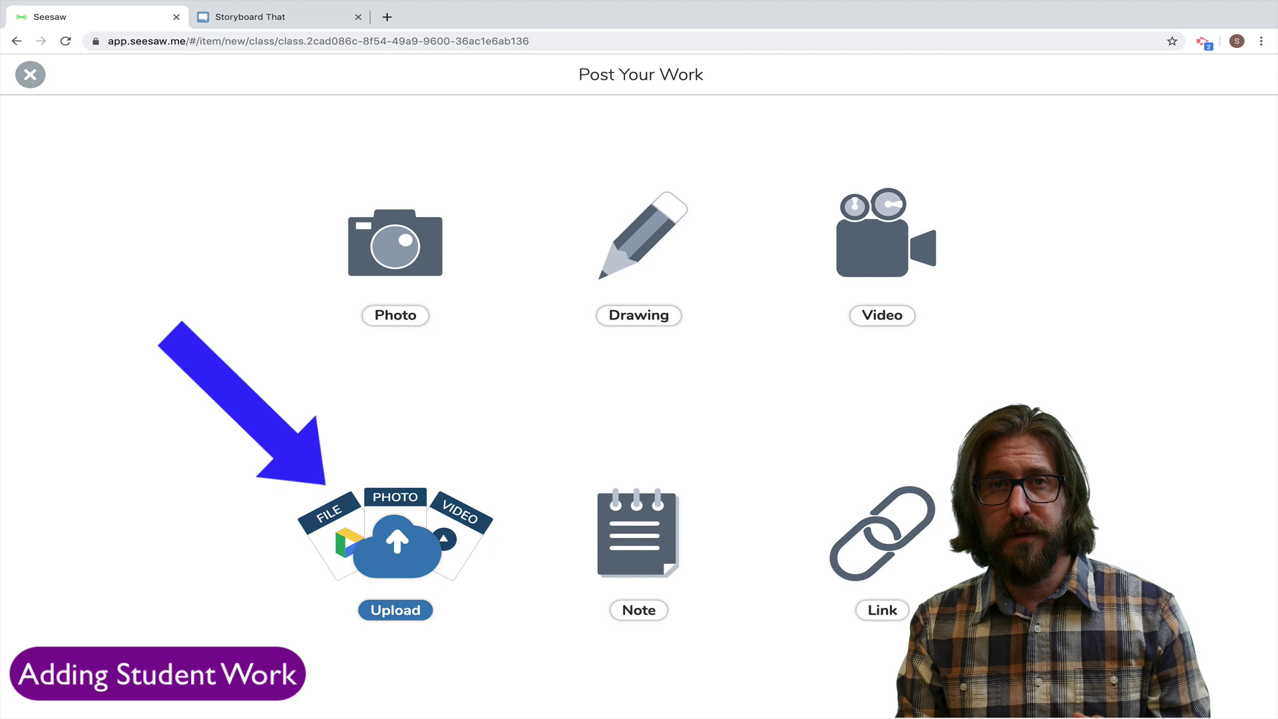
{"action": "left_click", "coordinate": [395, 610]}
{"action": "left_click", "coordinate": [813, 698]}
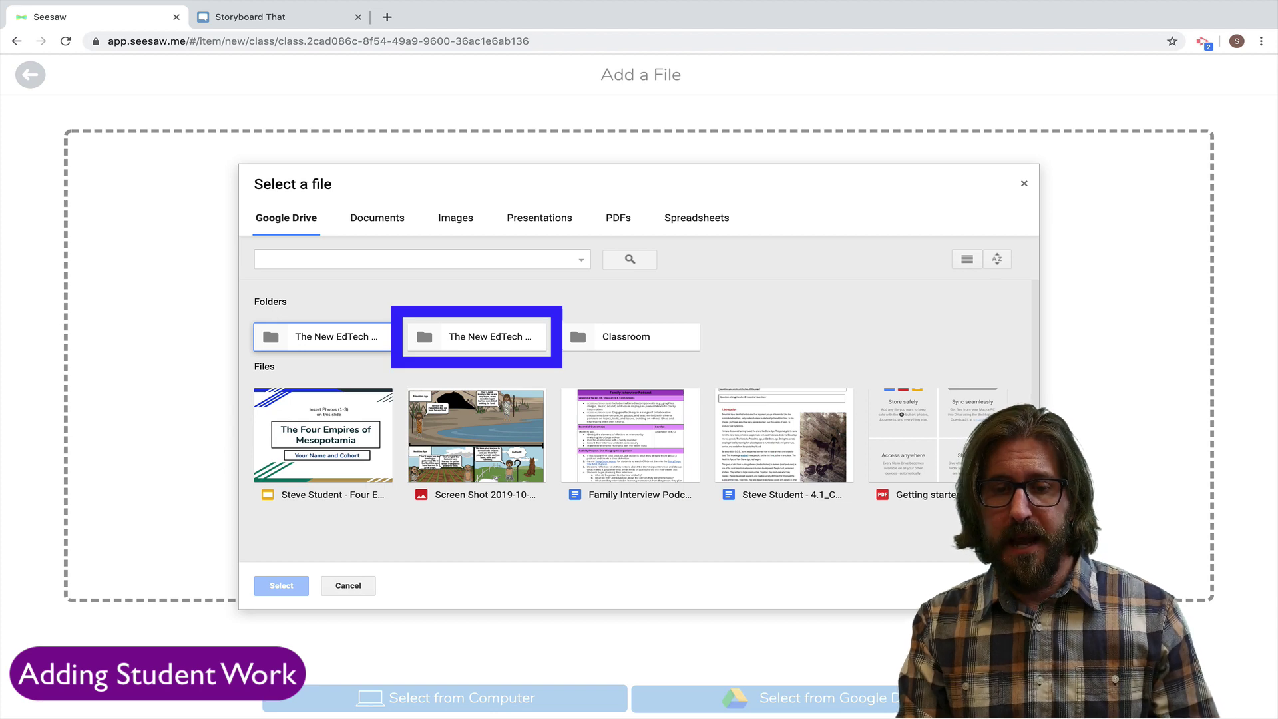
{"action": "double_click", "coordinate": [486, 336]}
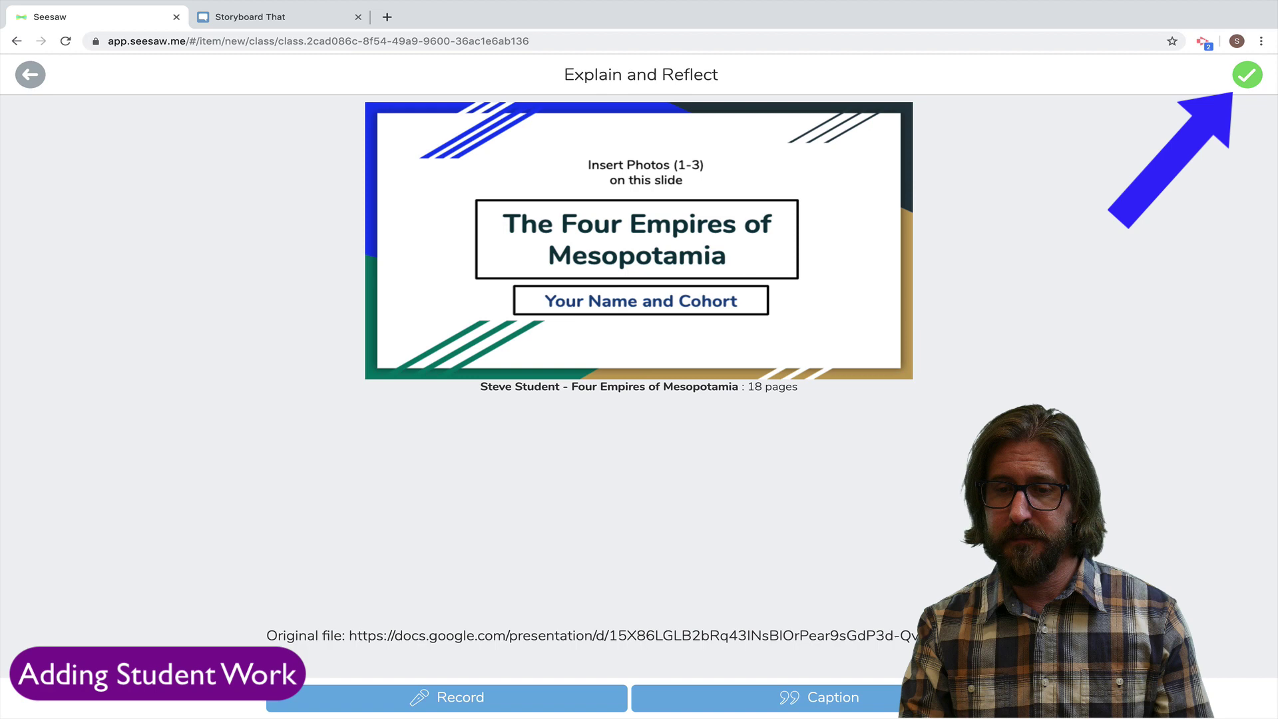
{"action": "left_click", "coordinate": [1246, 75]}
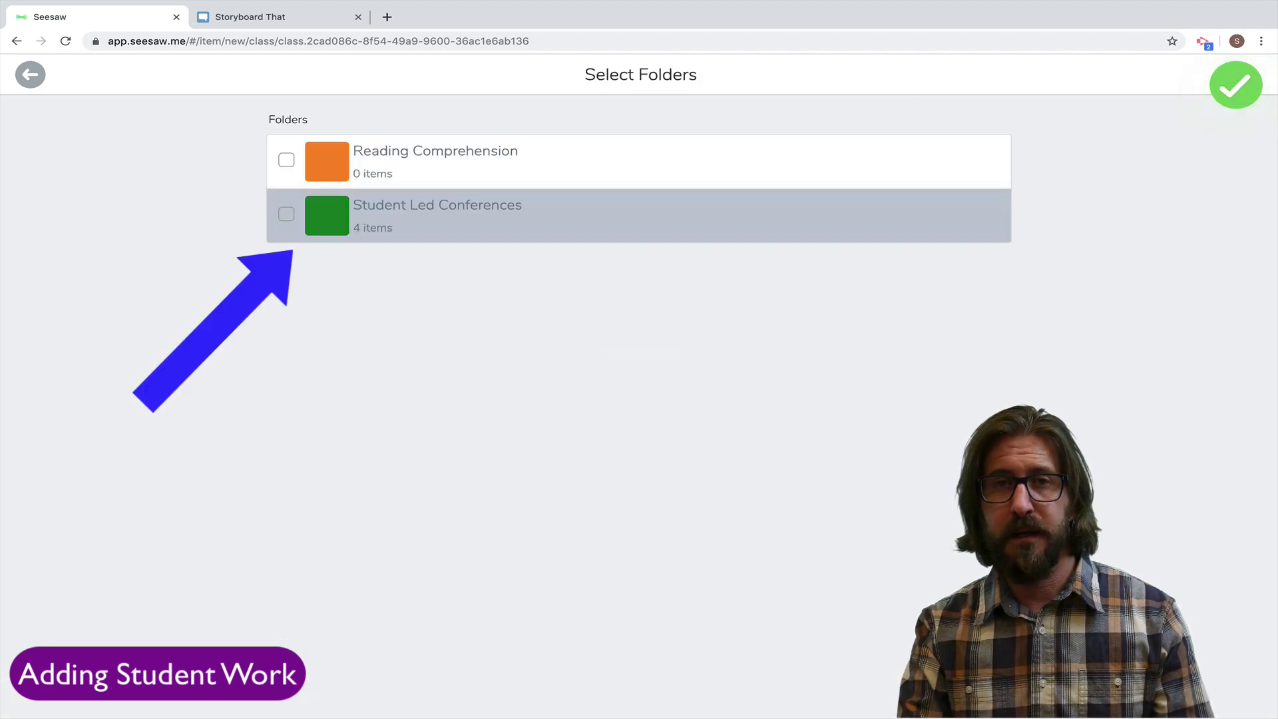
{"action": "left_click", "coordinate": [286, 215]}
{"action": "left_click", "coordinate": [1235, 84]}
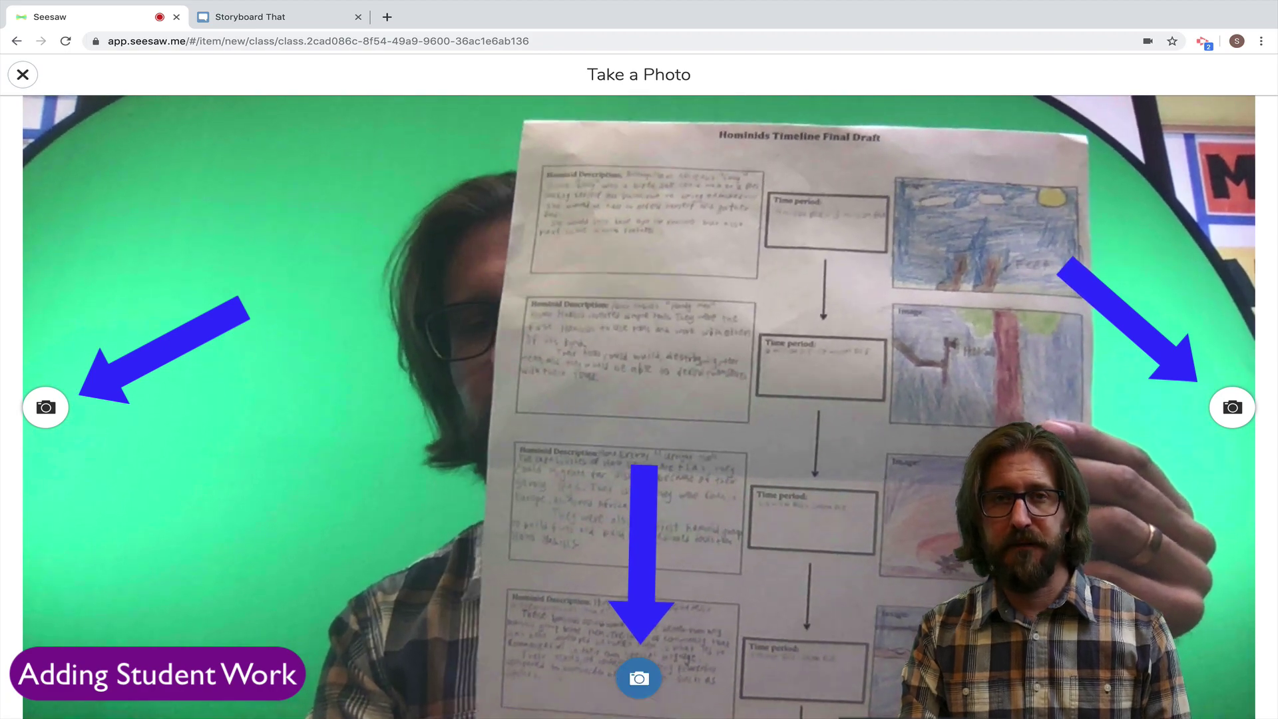
Take a photo of the Hominids Timeline Final Draft worksheet and post it to the Student Led Conferences folder
{"action": "left_click", "coordinate": [639, 678]}
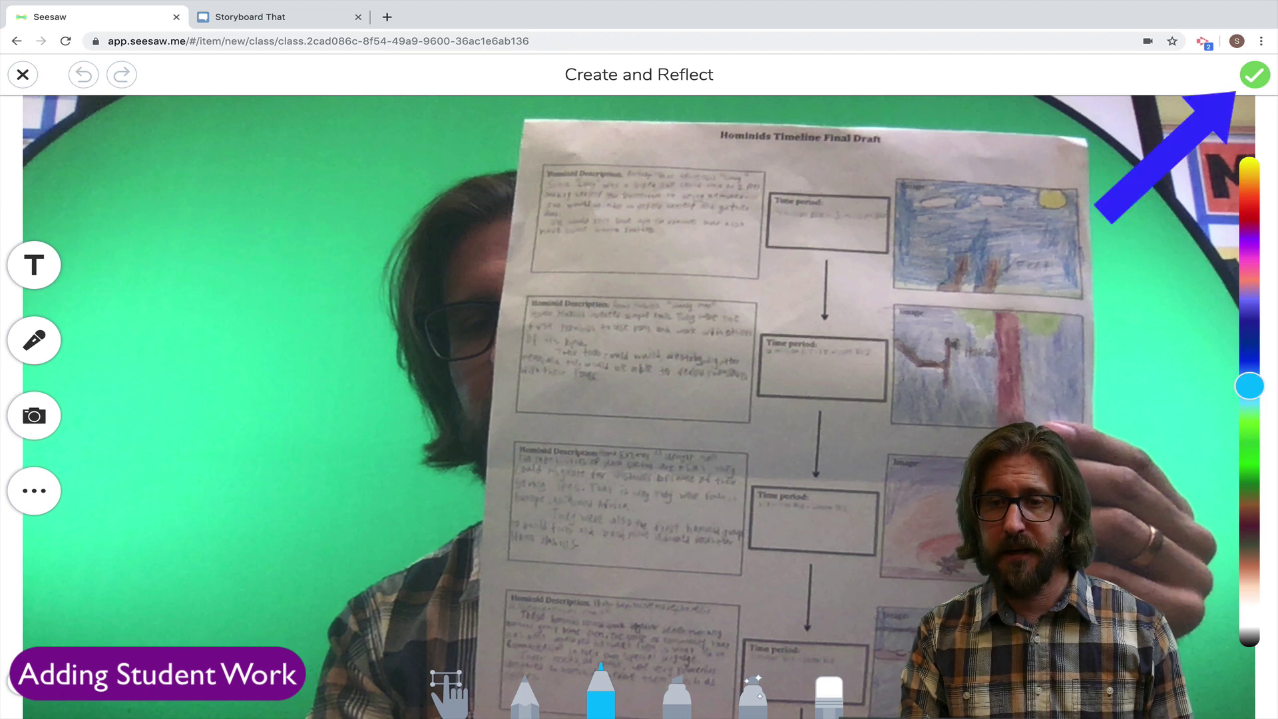
{"action": "left_click", "coordinate": [1254, 75]}
{"action": "left_click", "coordinate": [286, 213]}
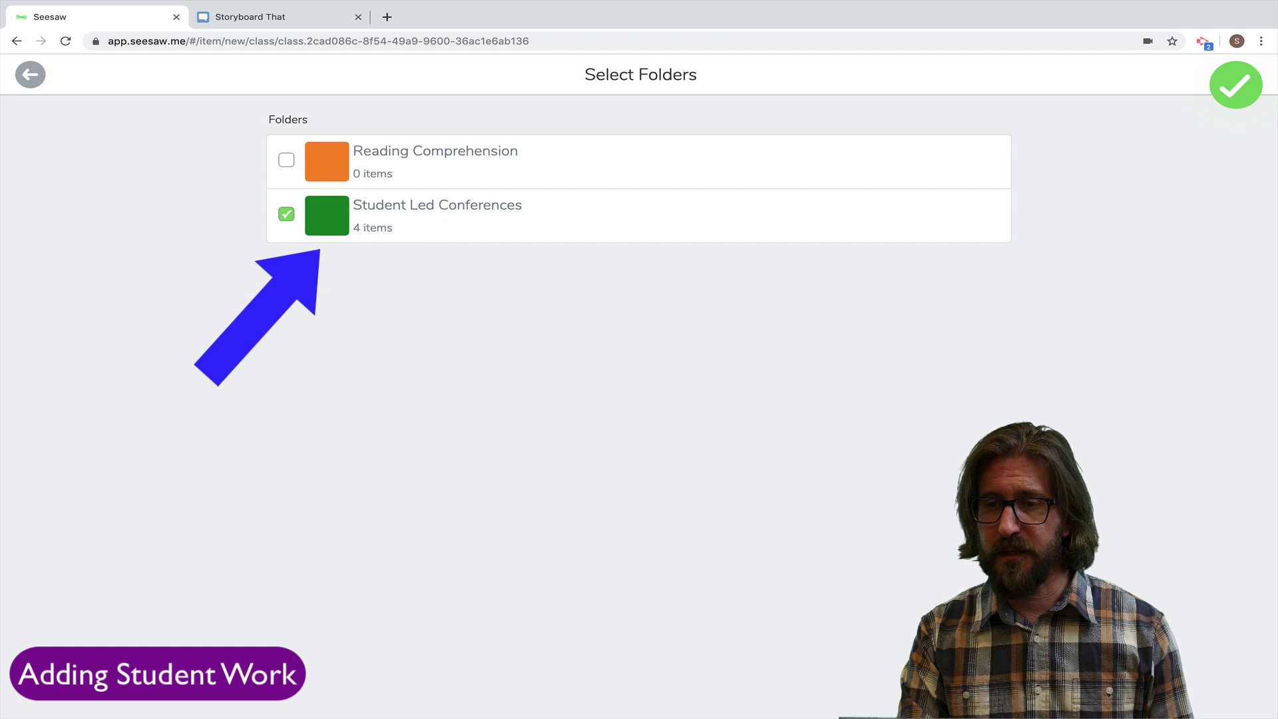
{"action": "left_click", "coordinate": [1235, 84]}
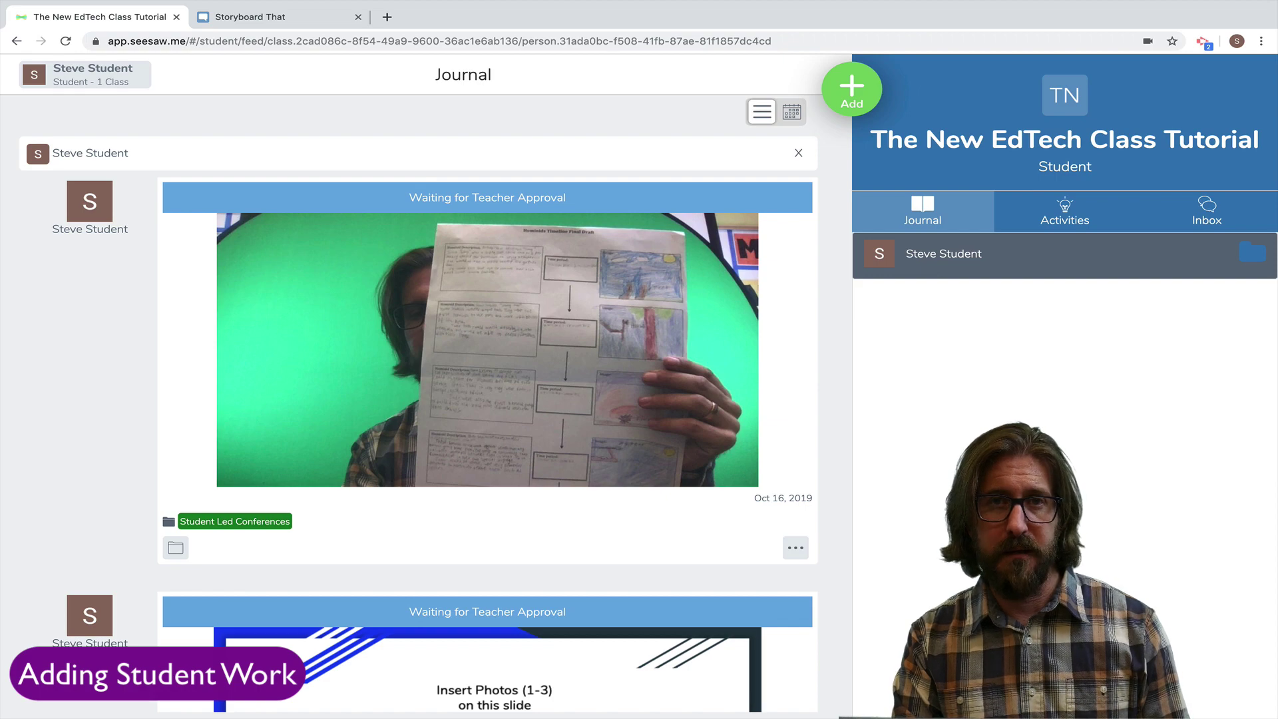
Search the Chrome Web Store for seesaw in a new tab and add the Reflect in Seesaw Extension to Chrome
{"action": "key", "text": "ctrl+t"}
{"action": "type", "text": "google web"}
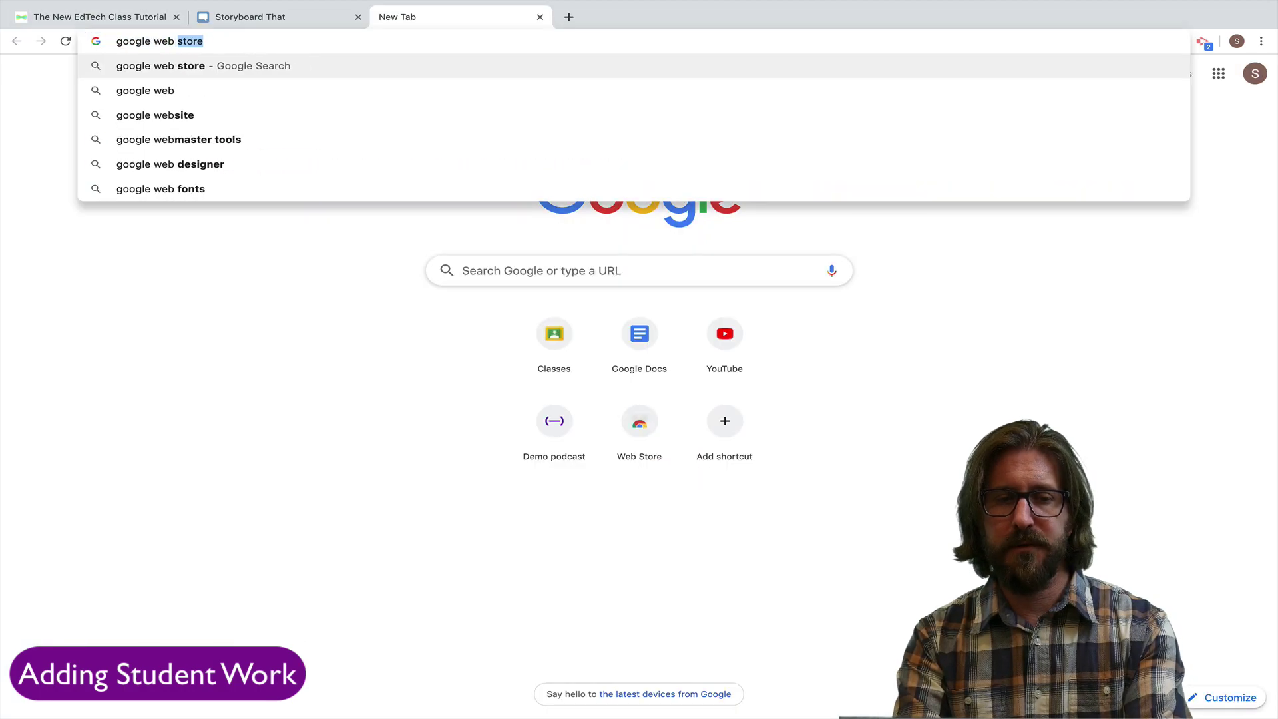
{"action": "key", "text": "Return"}
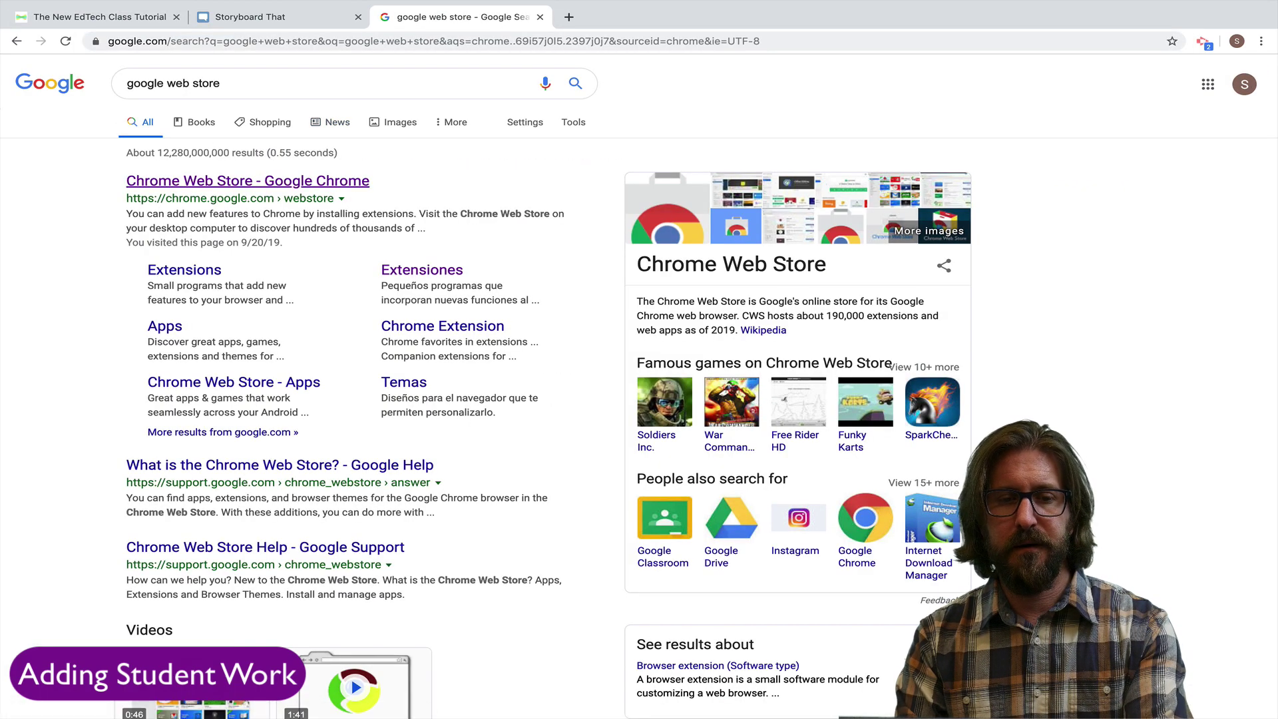
{"action": "left_click", "coordinate": [209, 180]}
{"action": "type", "text": "seesaw"}
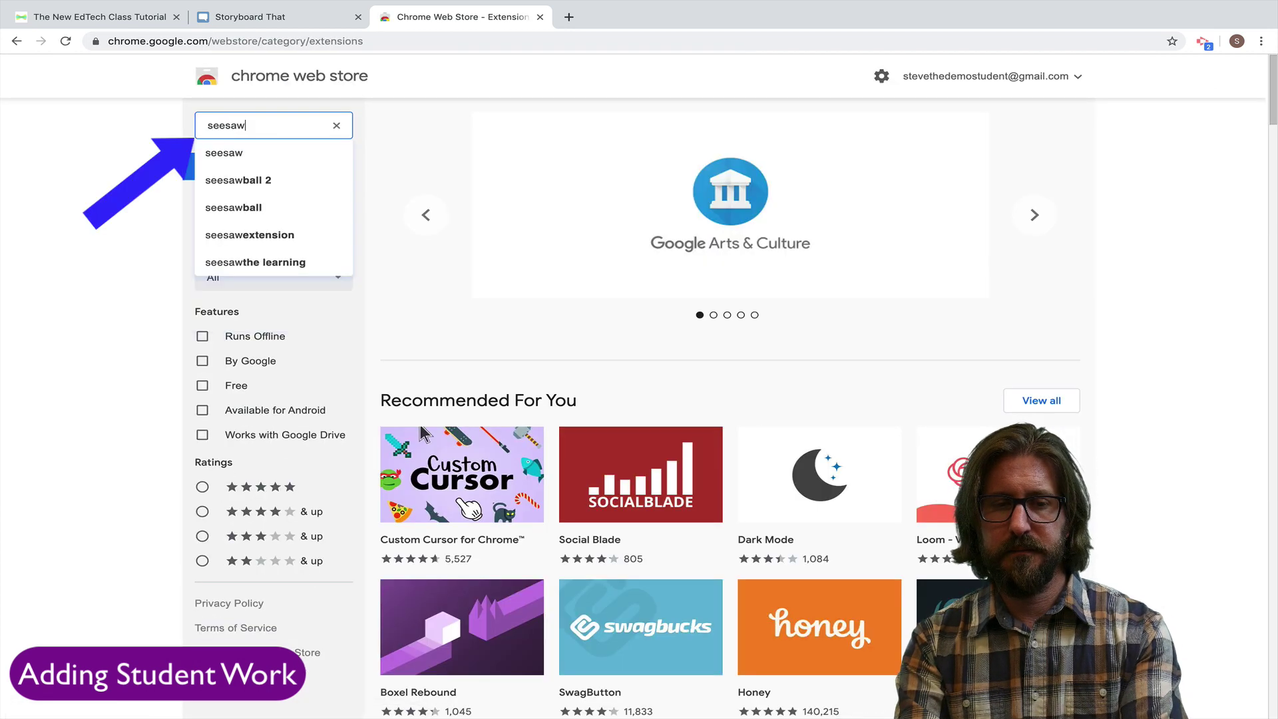
{"action": "key", "text": "Return"}
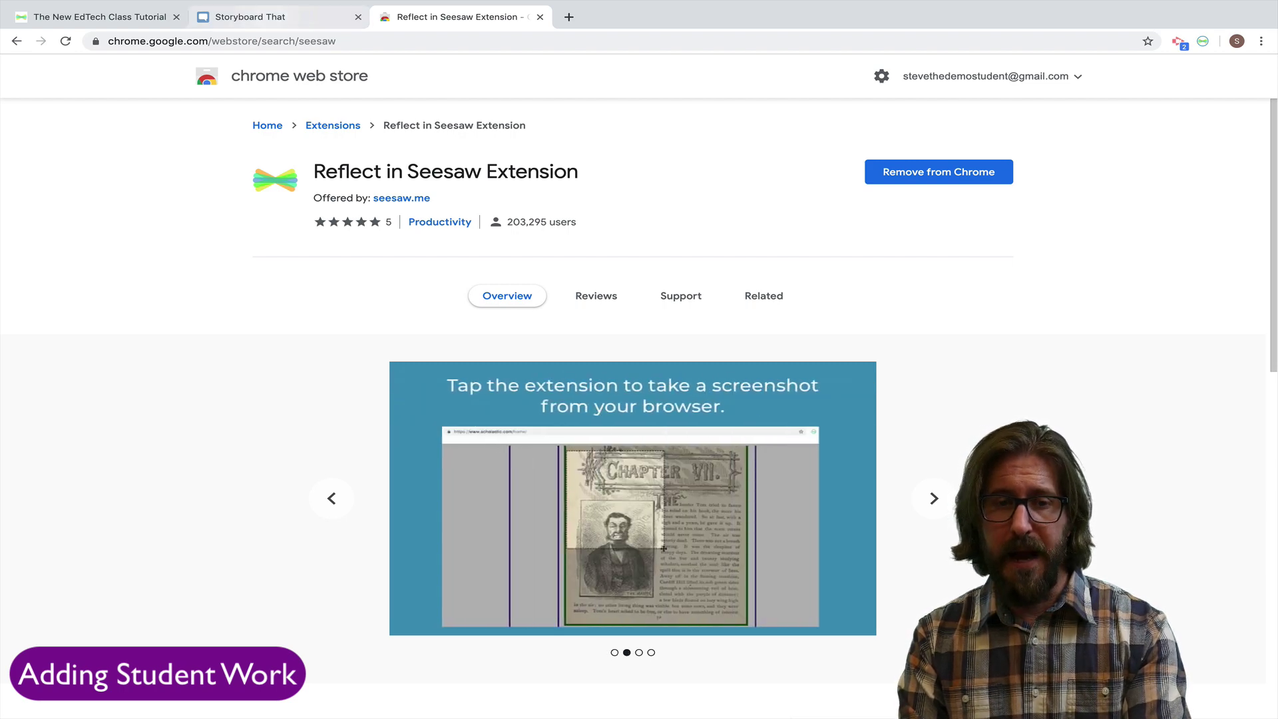
Switch to Storyboard That and capture the Neolithic Cartoon panels as a selected area for a new Seesaw post
{"action": "left_click", "coordinate": [267, 16]}
{"action": "scroll", "coordinate": [638, 386], "scroll_direction": "down", "scroll_amount": 3}
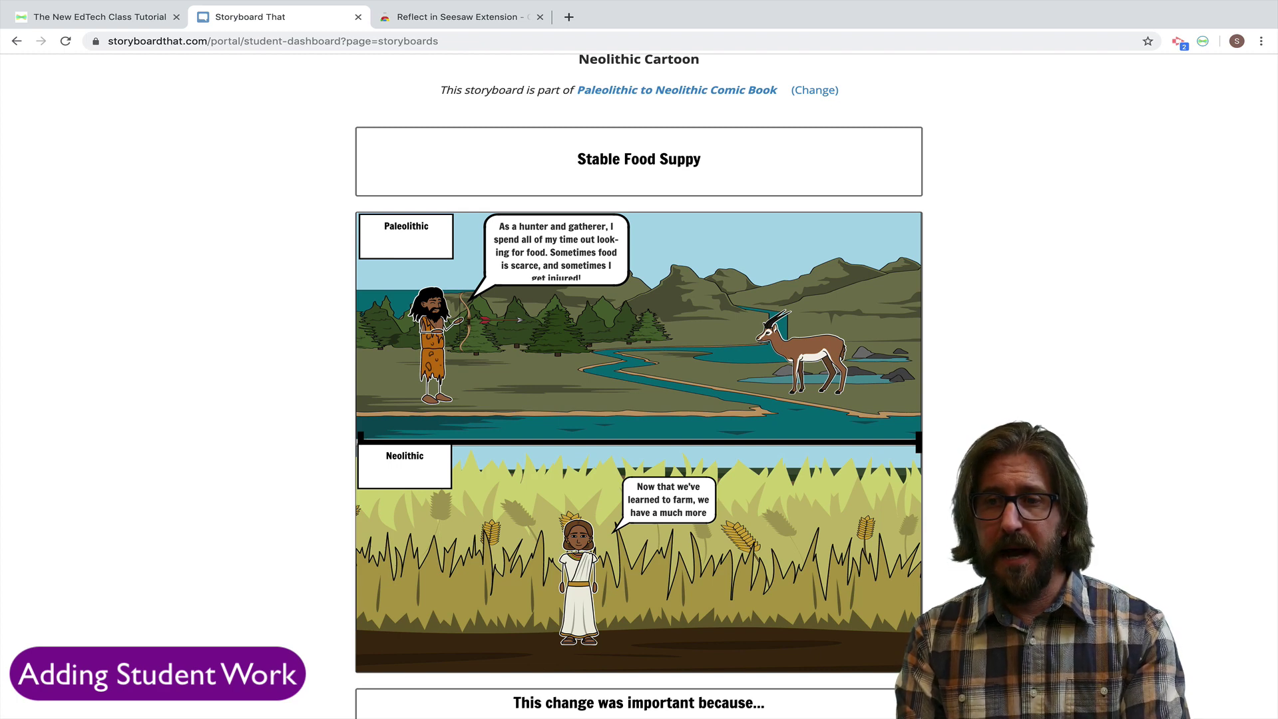
{"action": "left_click", "coordinate": [1201, 41]}
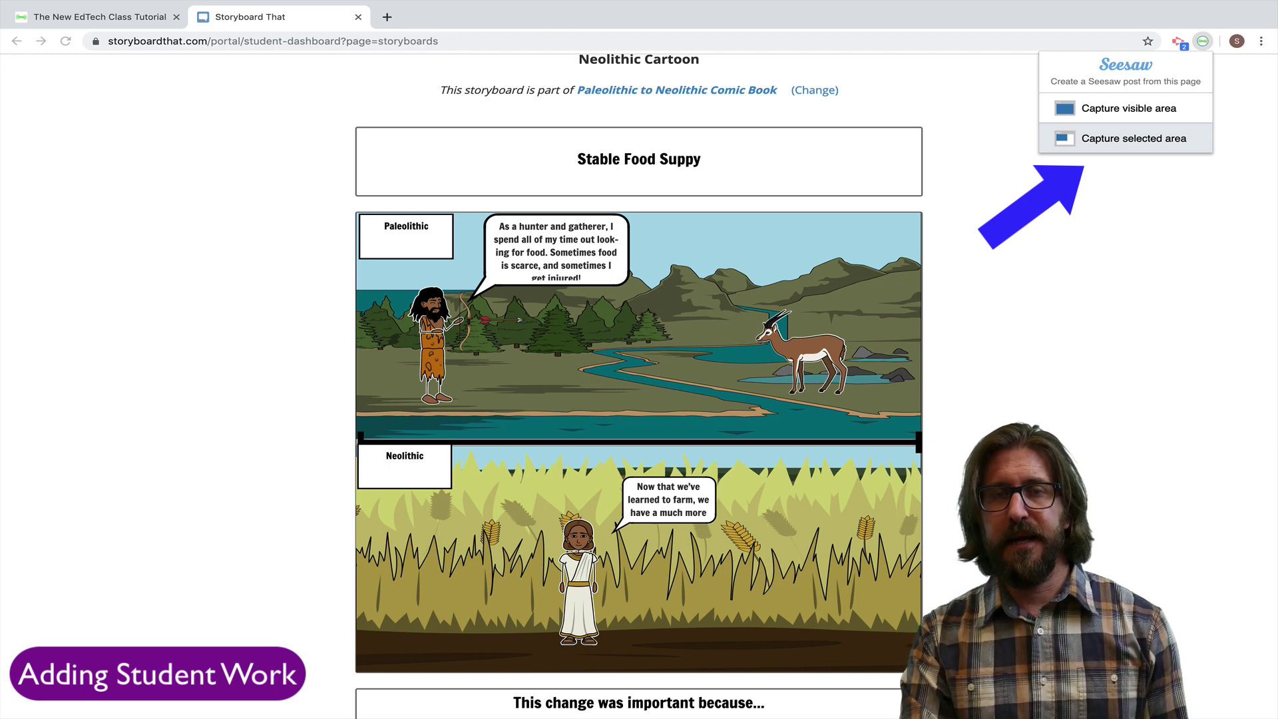
{"action": "left_click", "coordinate": [1133, 137]}
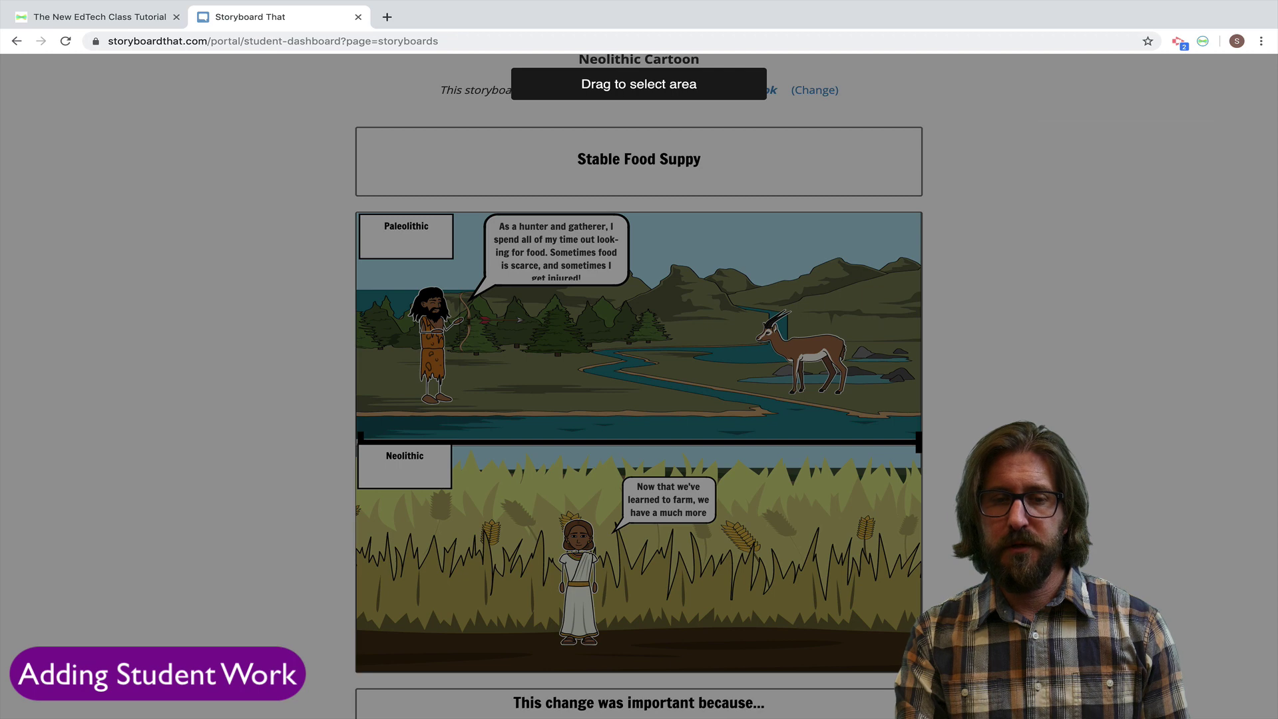
{"action": "left_click_drag", "start_coordinate": [344, 118], "coordinate": [929, 715]}
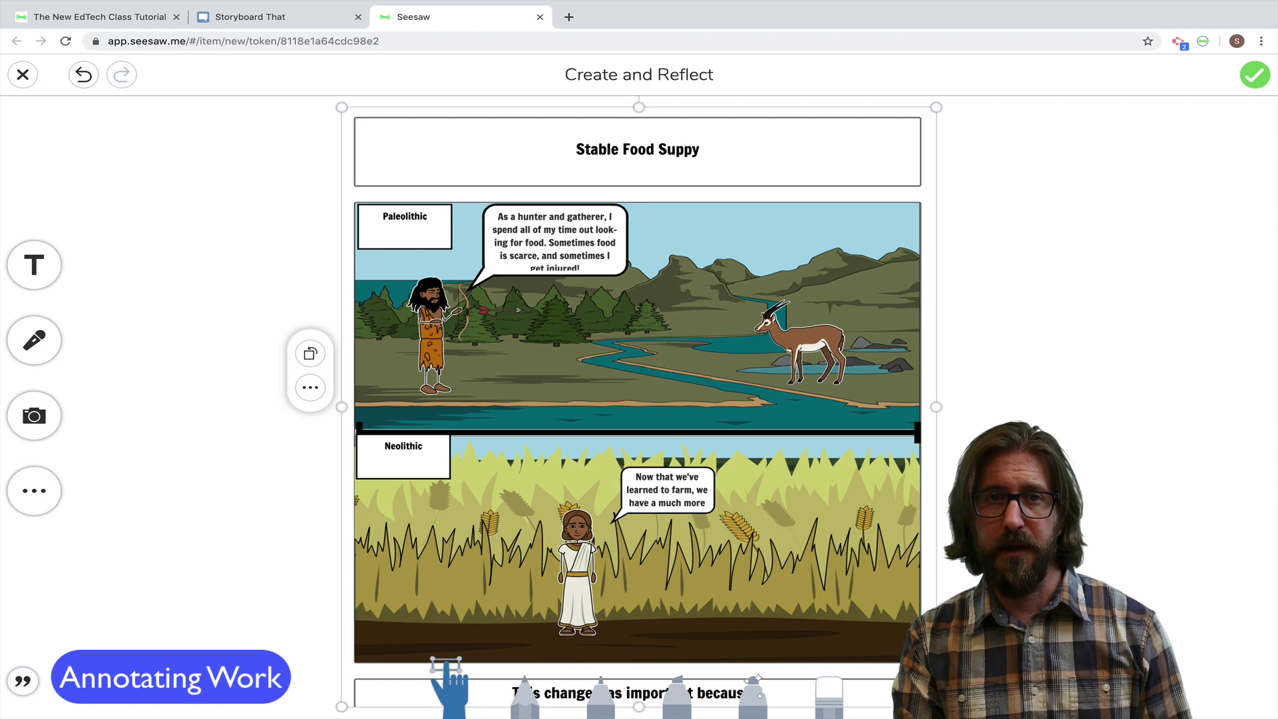
Add a text label "Neolithic Comic Book" in the dark filled style and place it beside the comic's title panel
{"action": "left_click", "coordinate": [34, 265]}
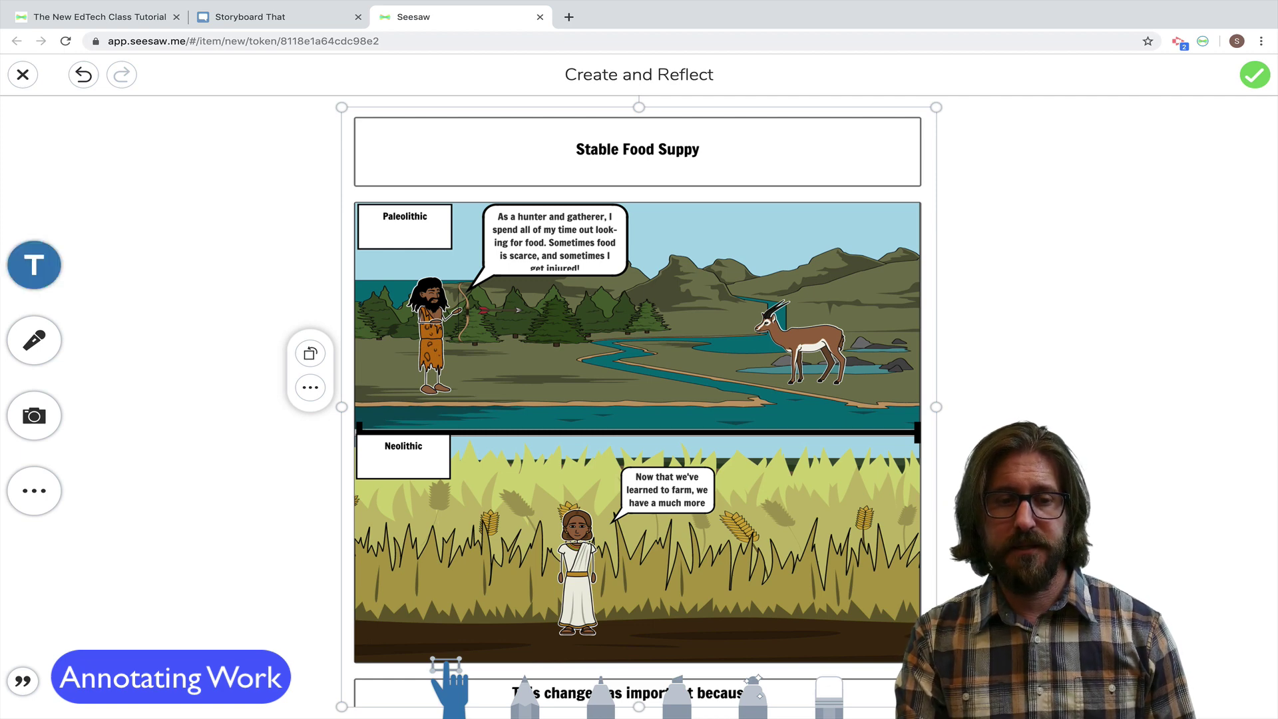
{"action": "left_click", "coordinate": [34, 265]}
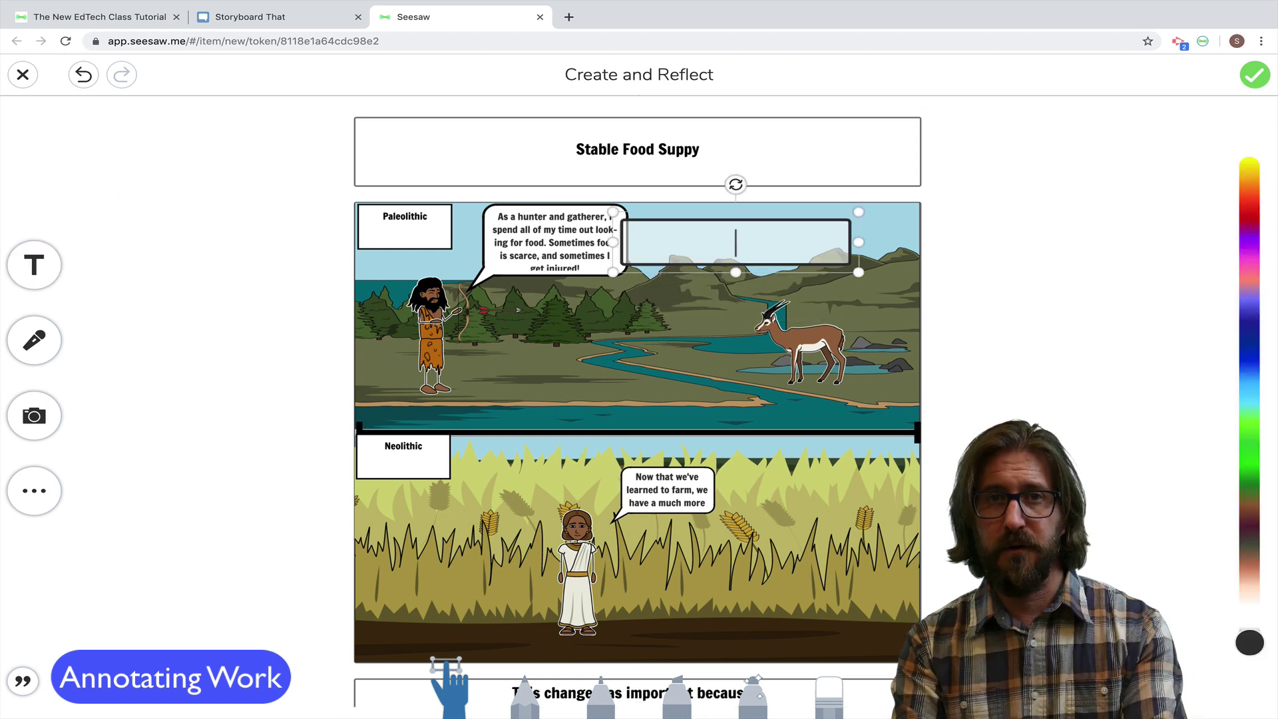
{"action": "type", "text": "Neoli"}
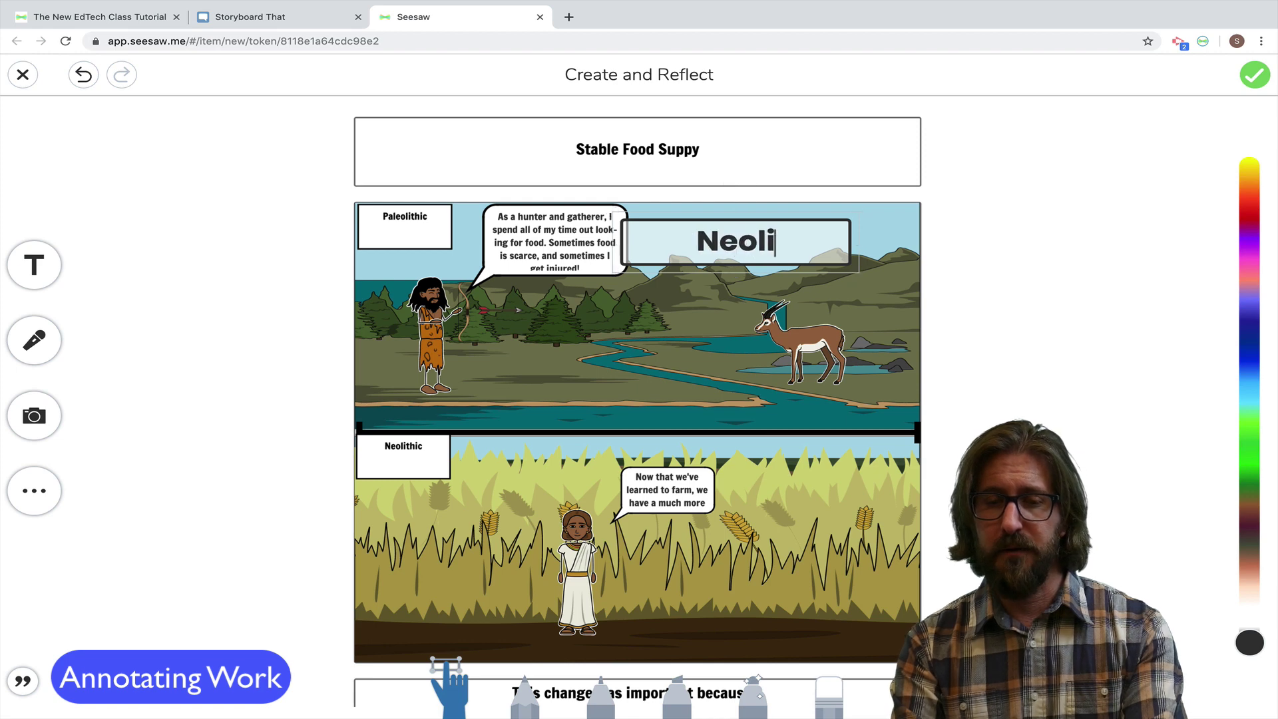
{"action": "type", "text": "thic Co"}
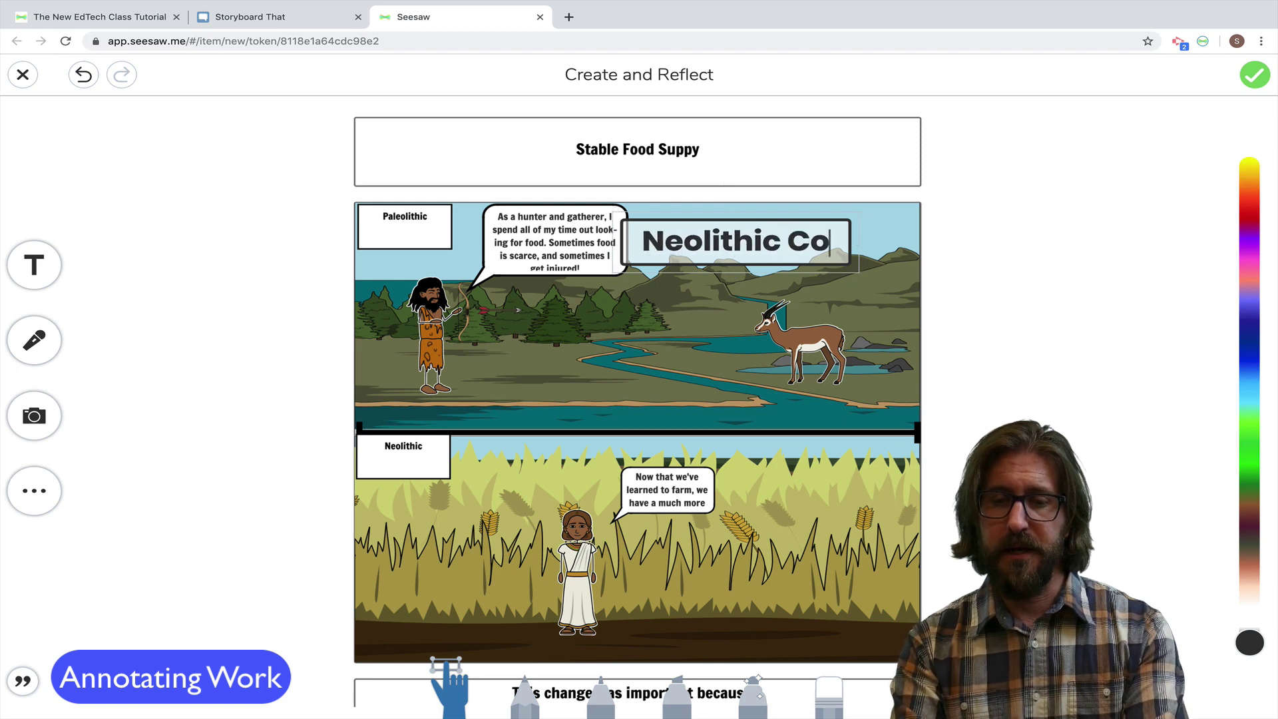
{"action": "type", "text": "mic Book"}
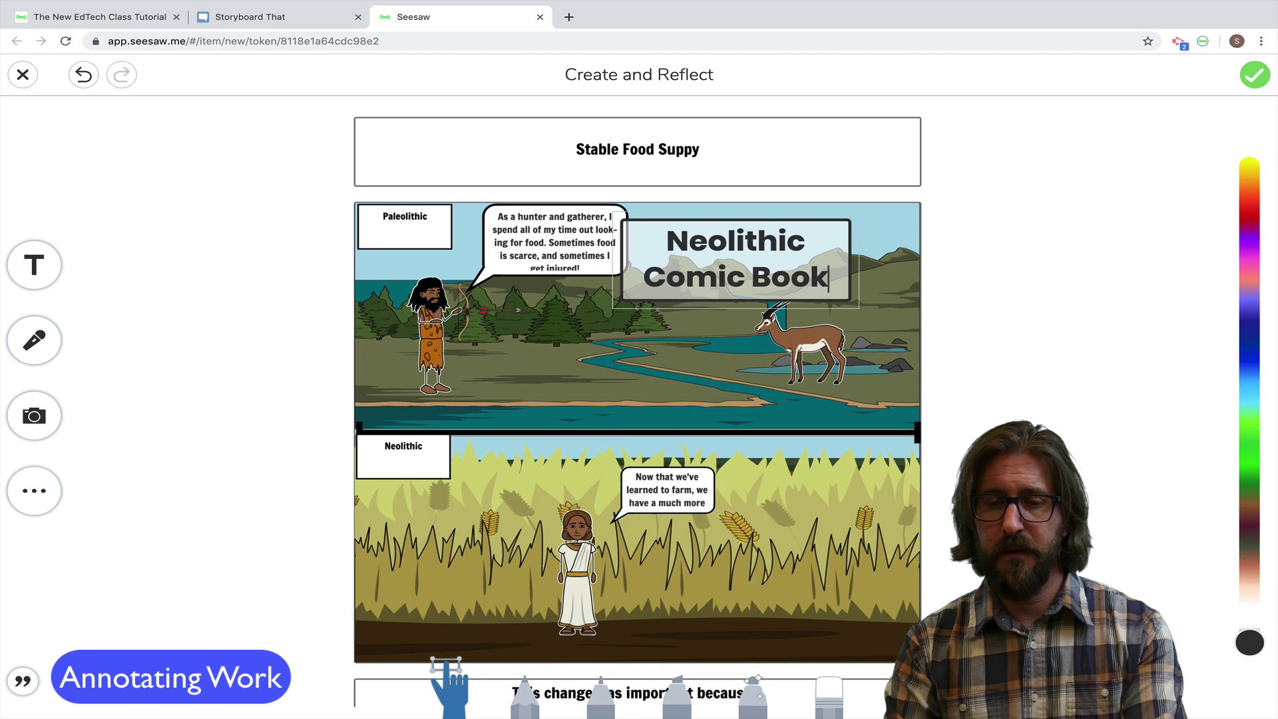
{"action": "key", "text": "Escape"}
{"action": "left_click_drag", "start_coordinate": [736, 260], "coordinate": [214, 163]}
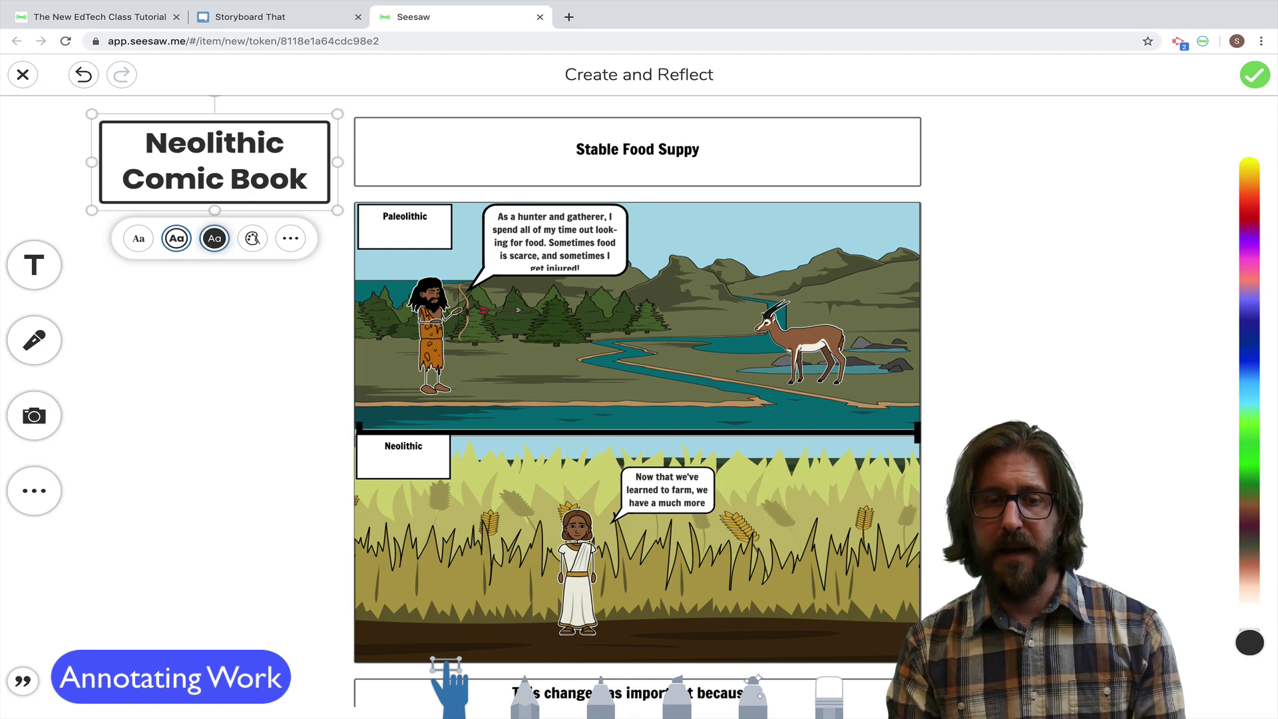
{"action": "left_click", "coordinate": [214, 238]}
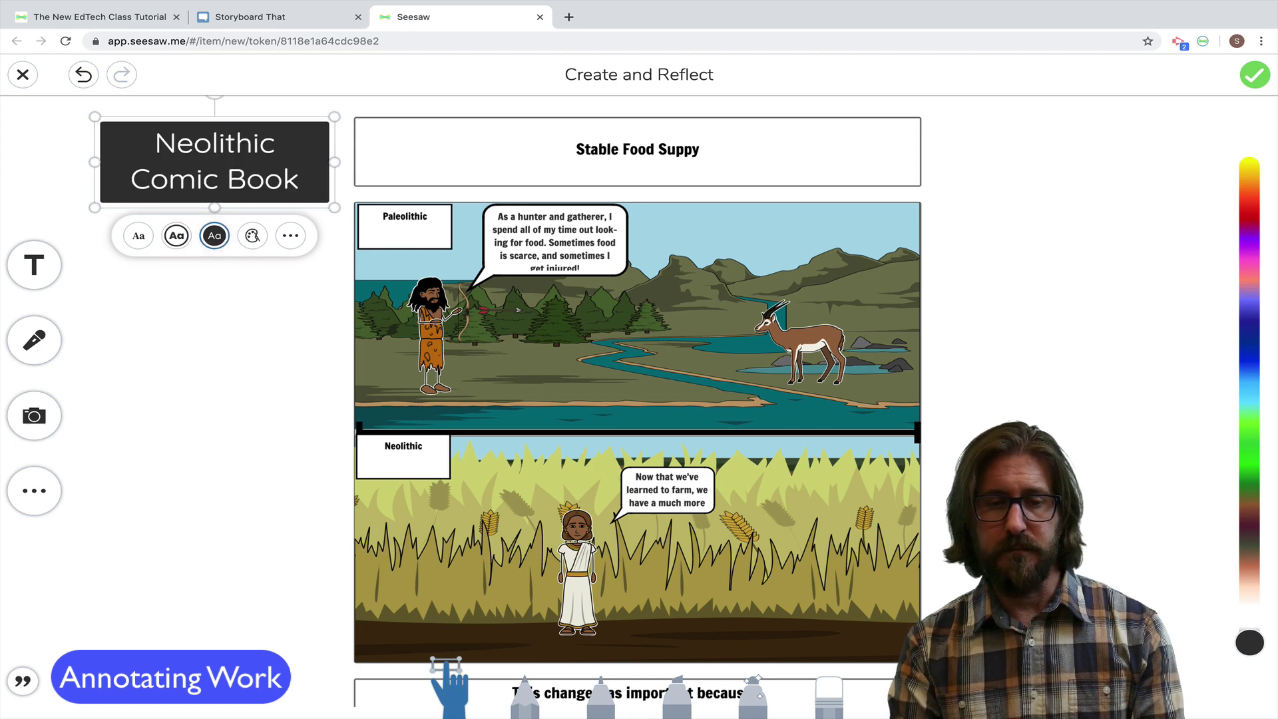
{"action": "key", "text": "Escape"}
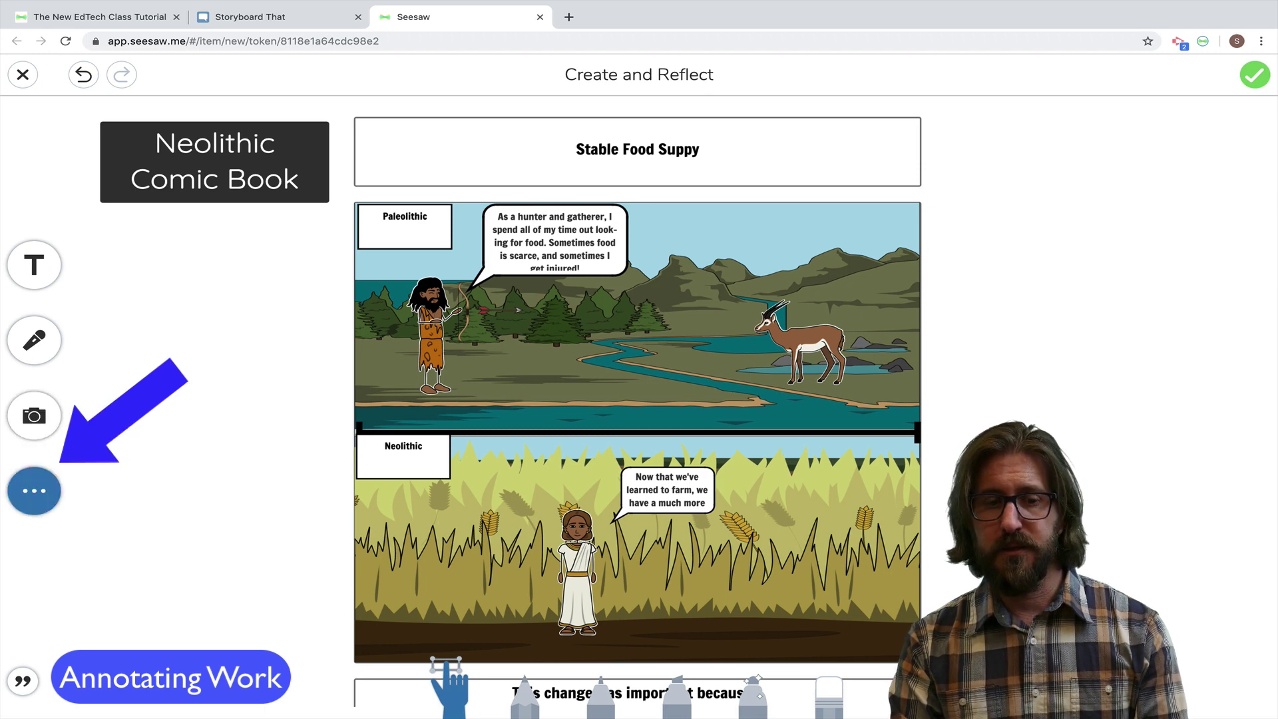
Insert an arrow shape, rotate it to point at the Paleolithic speech bubble, and stretch it past the comic's right edge
{"action": "left_click", "coordinate": [34, 491]}
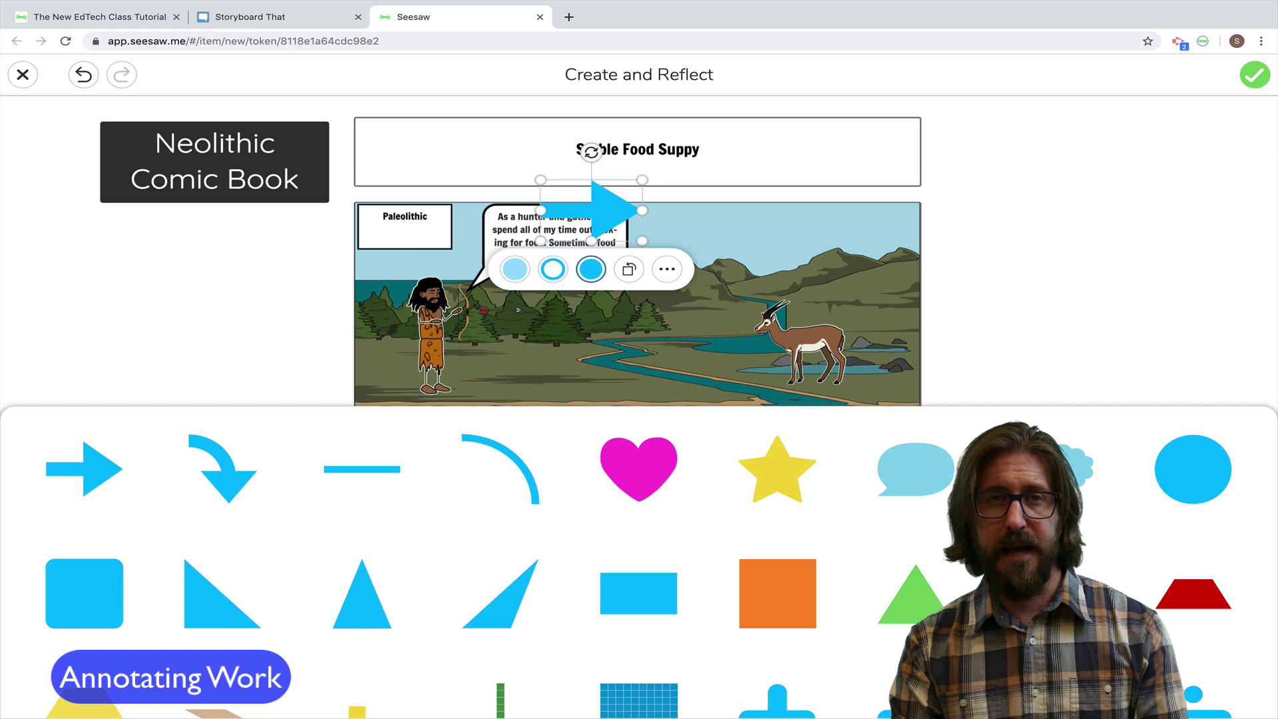
{"action": "left_click_drag", "start_coordinate": [591, 210], "coordinate": [694, 237]}
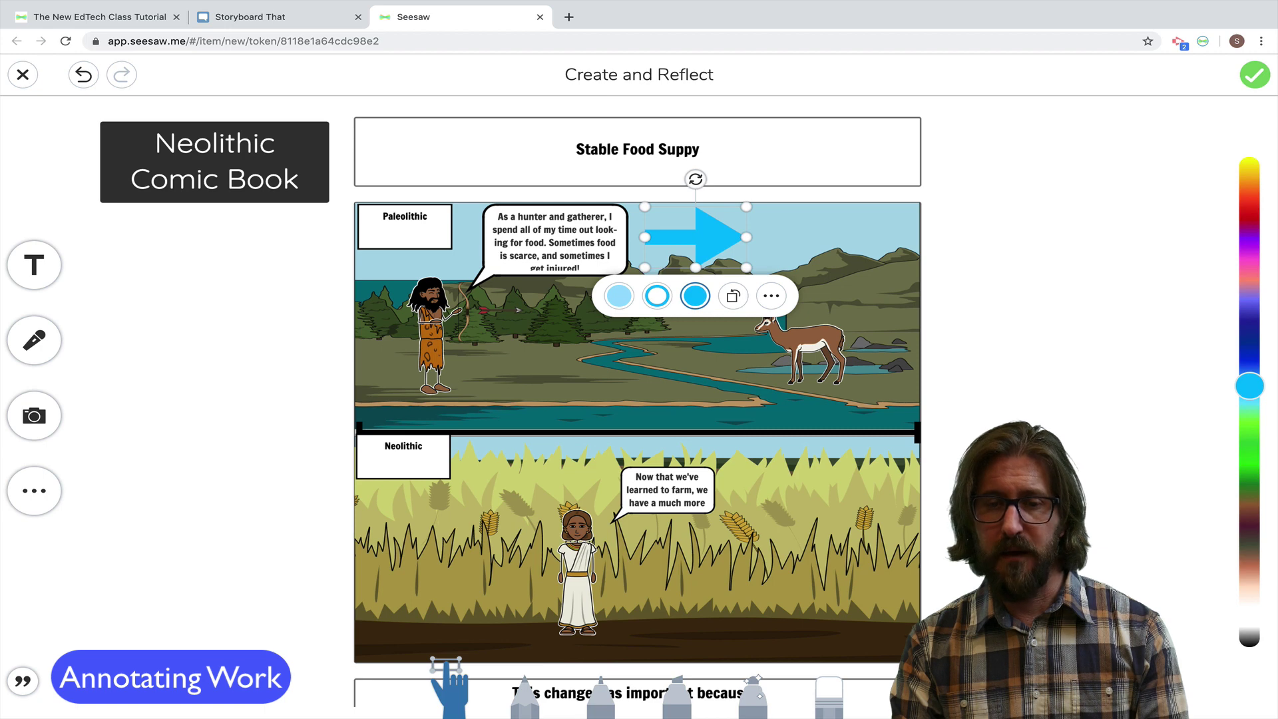
{"action": "left_click", "coordinate": [733, 296]}
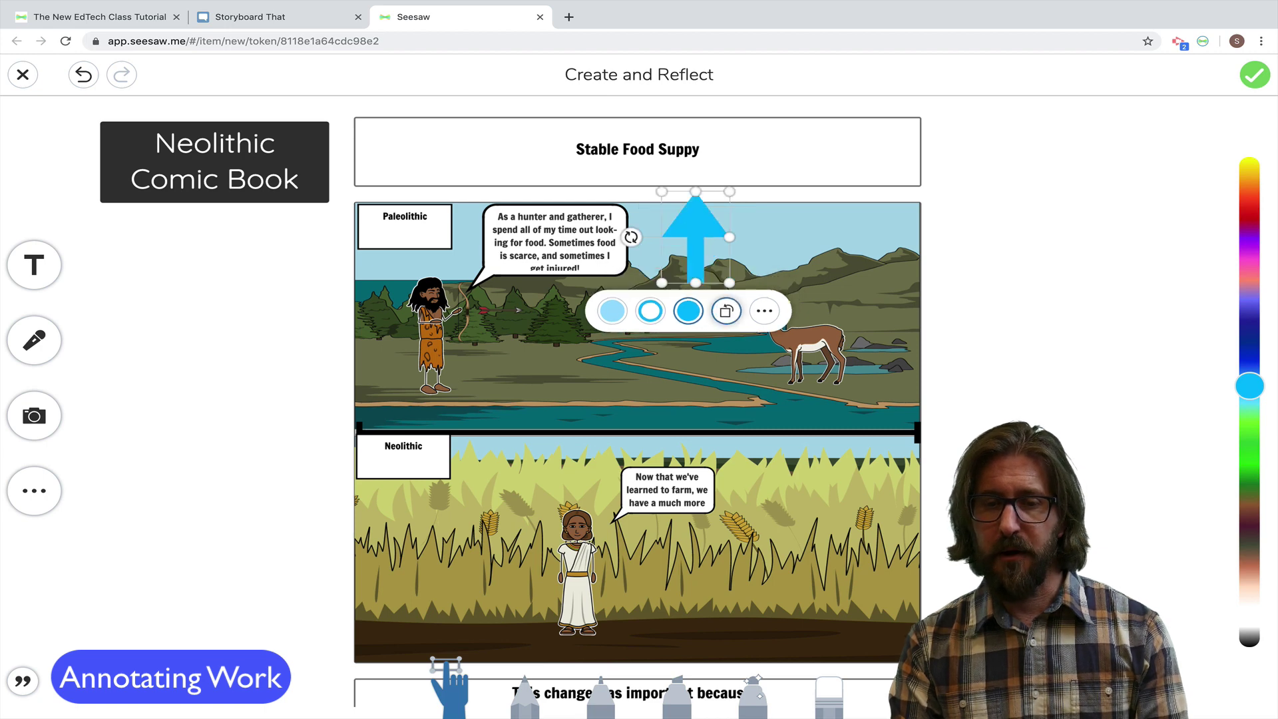
{"action": "left_click", "coordinate": [727, 311]}
{"action": "left_click_drag", "start_coordinate": [745, 237], "coordinate": [988, 237]}
{"action": "left_click_drag", "start_coordinate": [816, 207], "coordinate": [816, 239]}
{"action": "left_click_drag", "start_coordinate": [818, 253], "coordinate": [817, 237]}
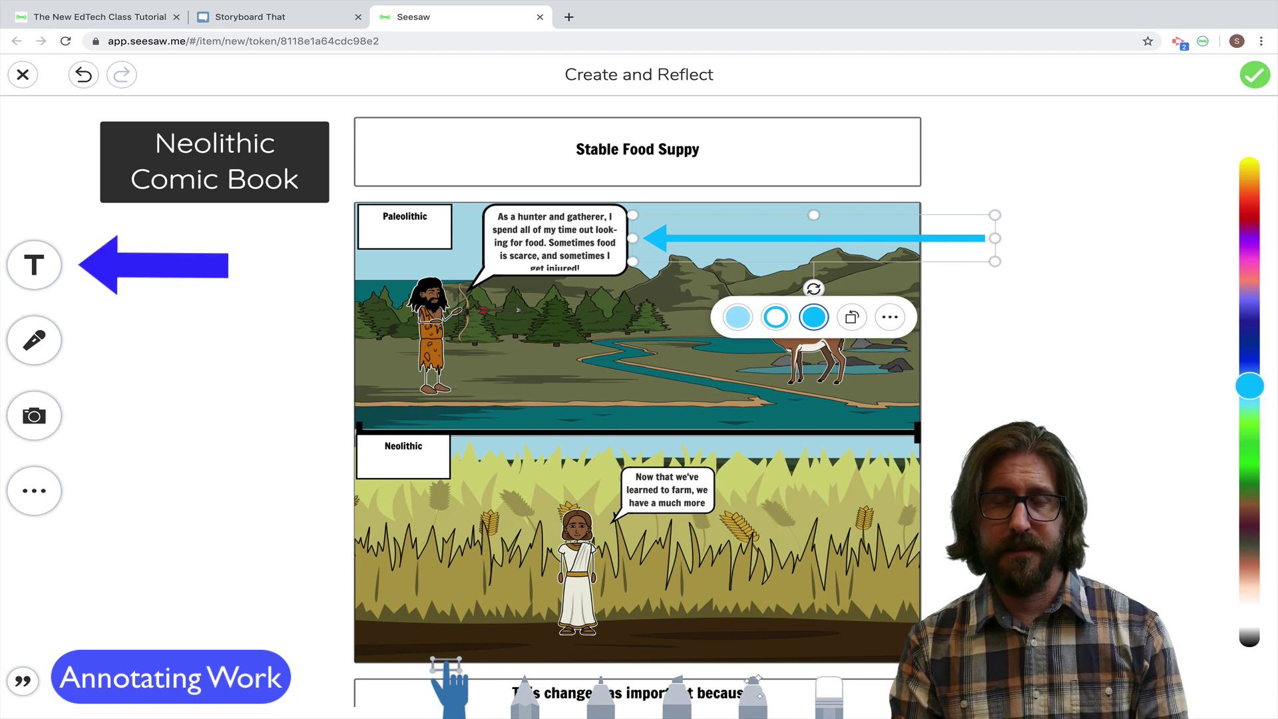
Add a text label at the arrow's tail reading "My work shows that I can create dialogue from non-fiction texts"
{"action": "left_click", "coordinate": [34, 265]}
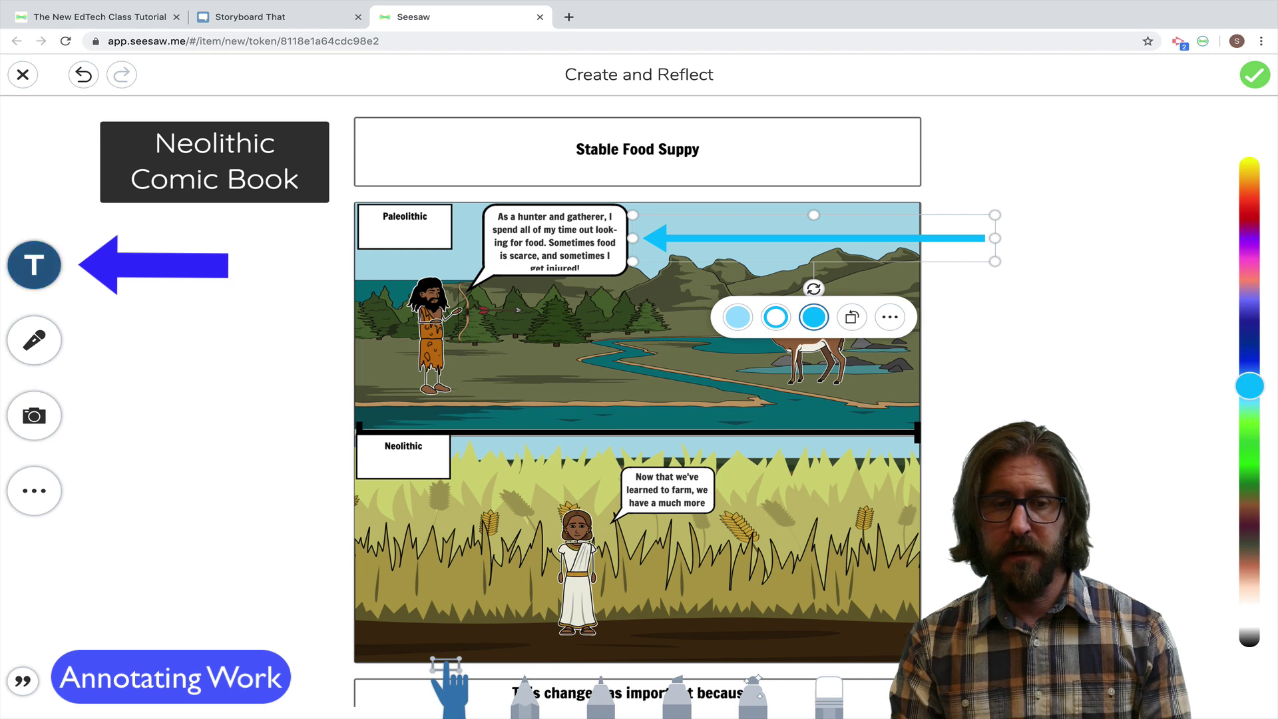
{"action": "left_click_drag", "start_coordinate": [792, 181], "coordinate": [1104, 232]}
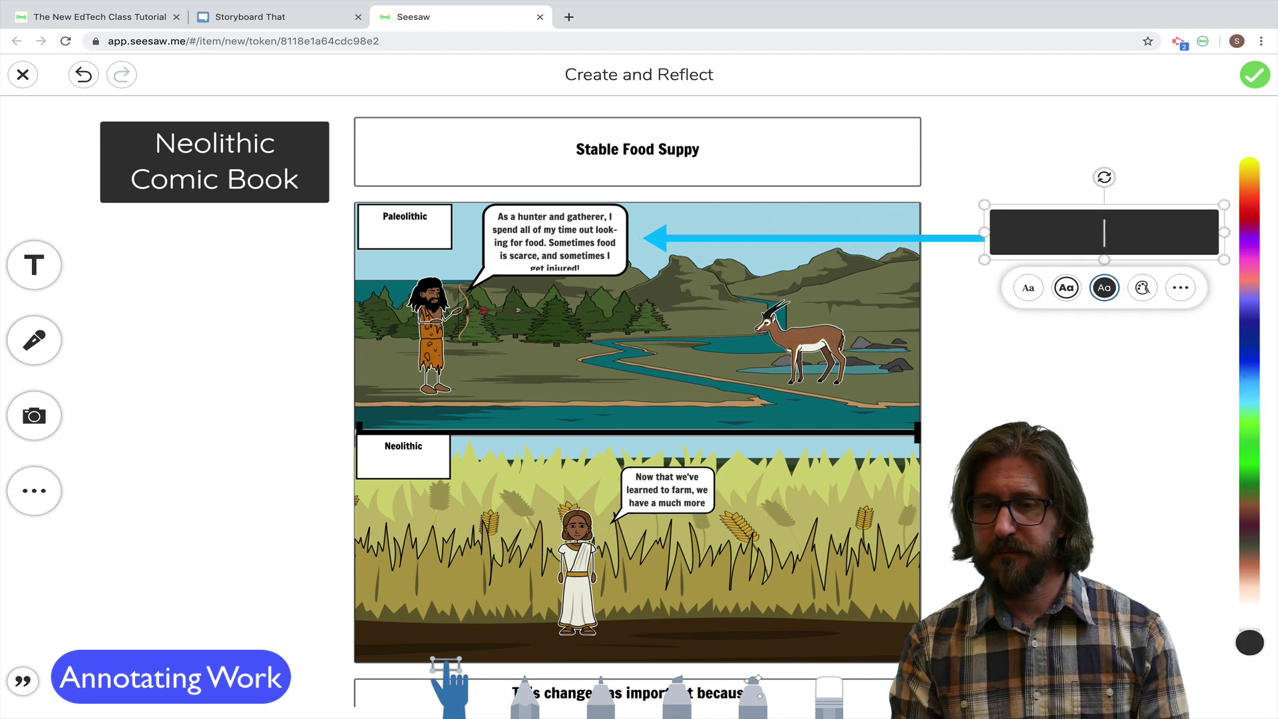
{"action": "left_click", "coordinate": [1104, 233]}
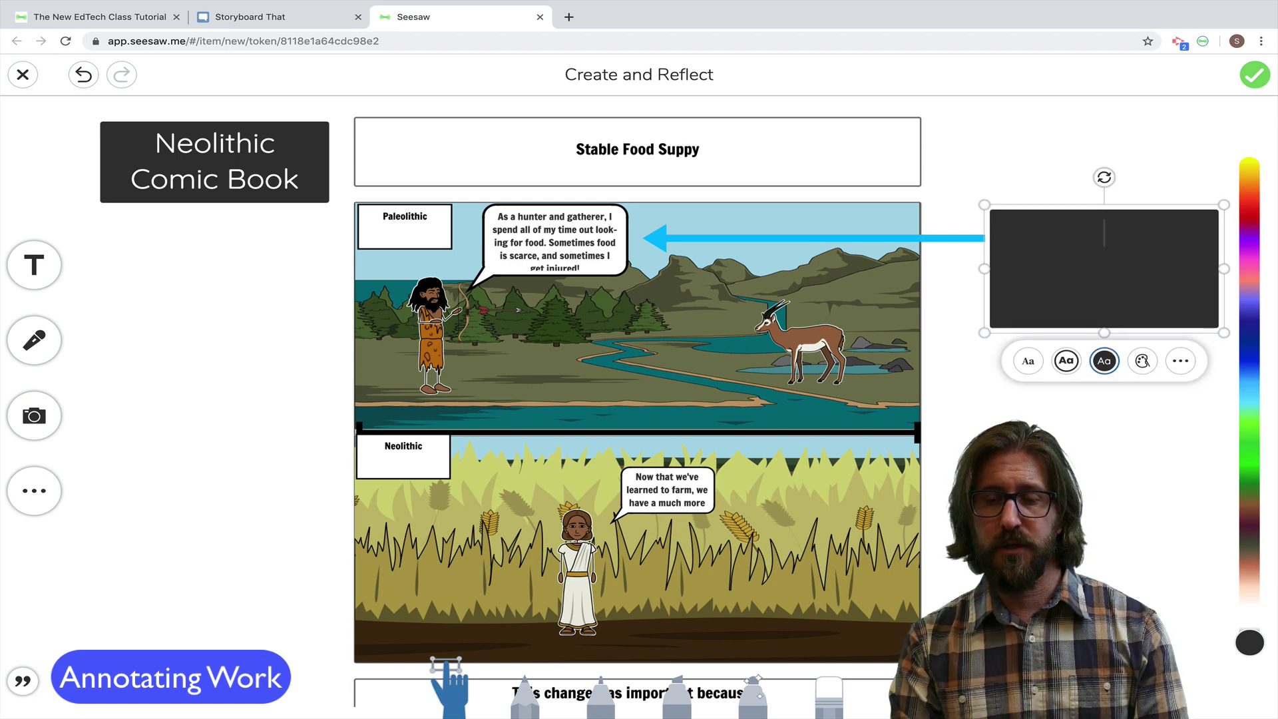
{"action": "type", "text": "My work shows that I can create dialogue from non-fiction texts"}
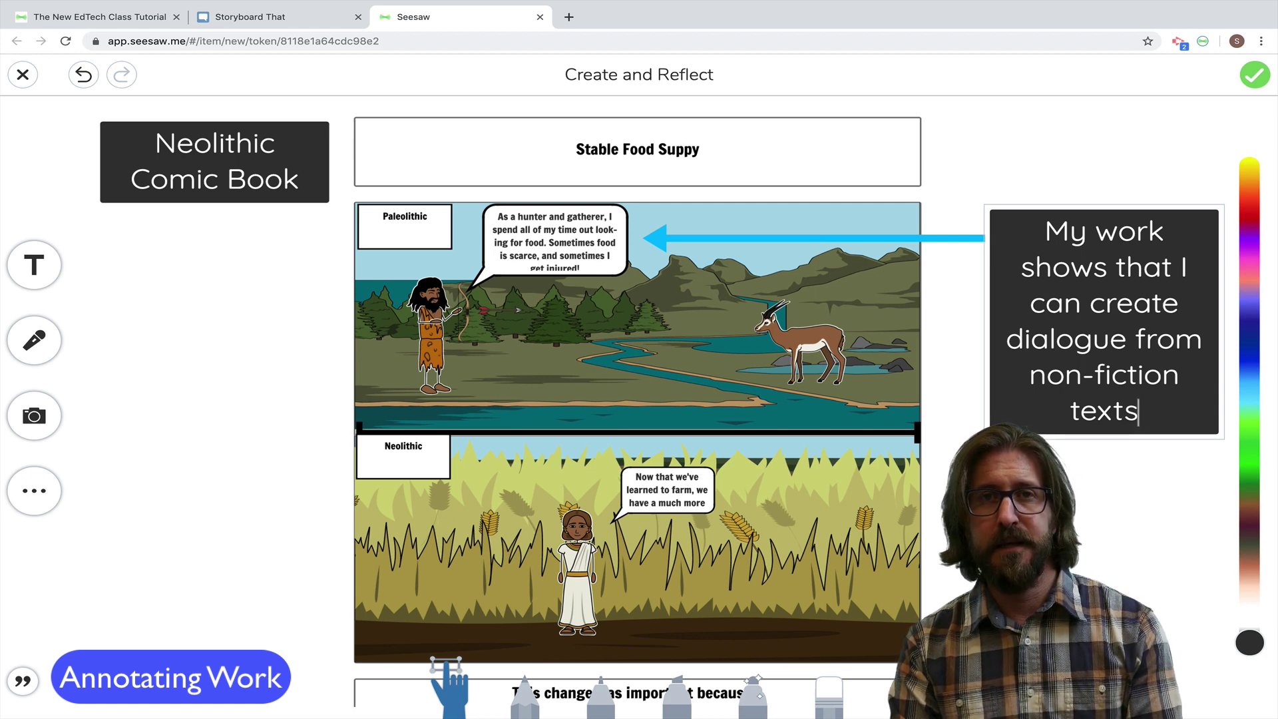
{"action": "key", "text": "Escape"}
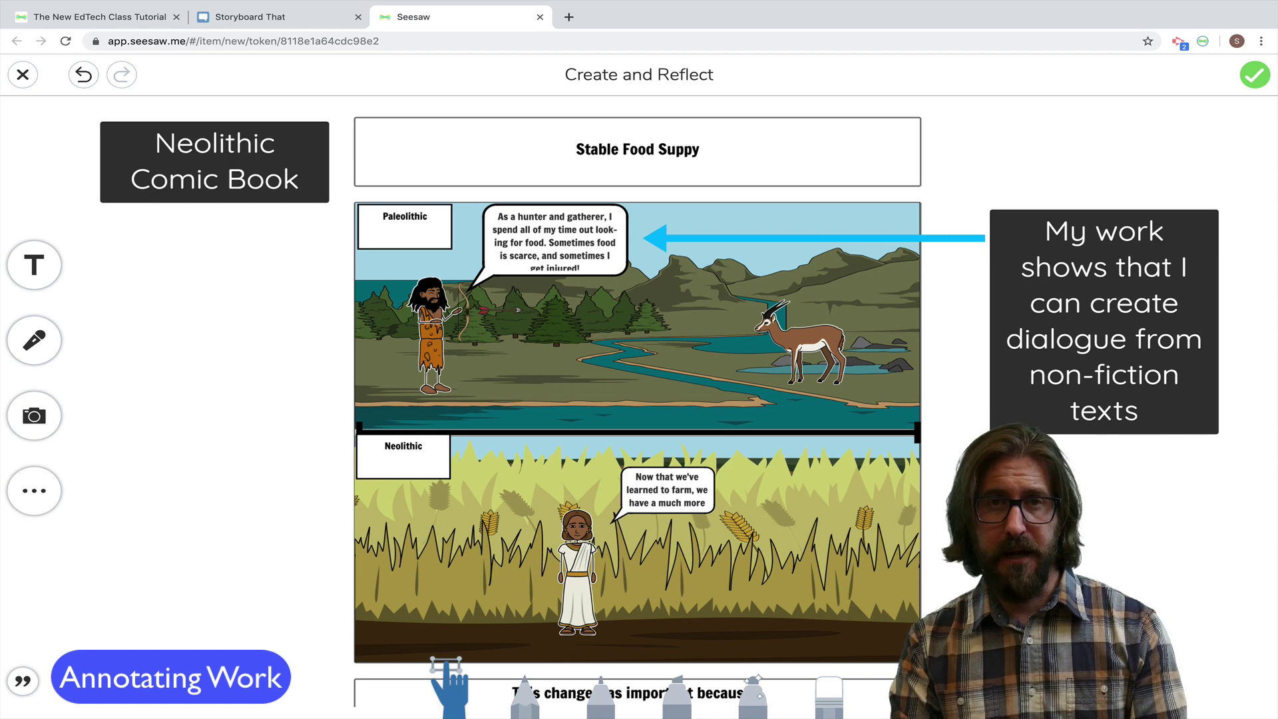
Add a second arrow slanting down toward the Neolithic panel and label it "My work shows that I can visualize what I learned"
{"action": "left_click", "coordinate": [34, 492]}
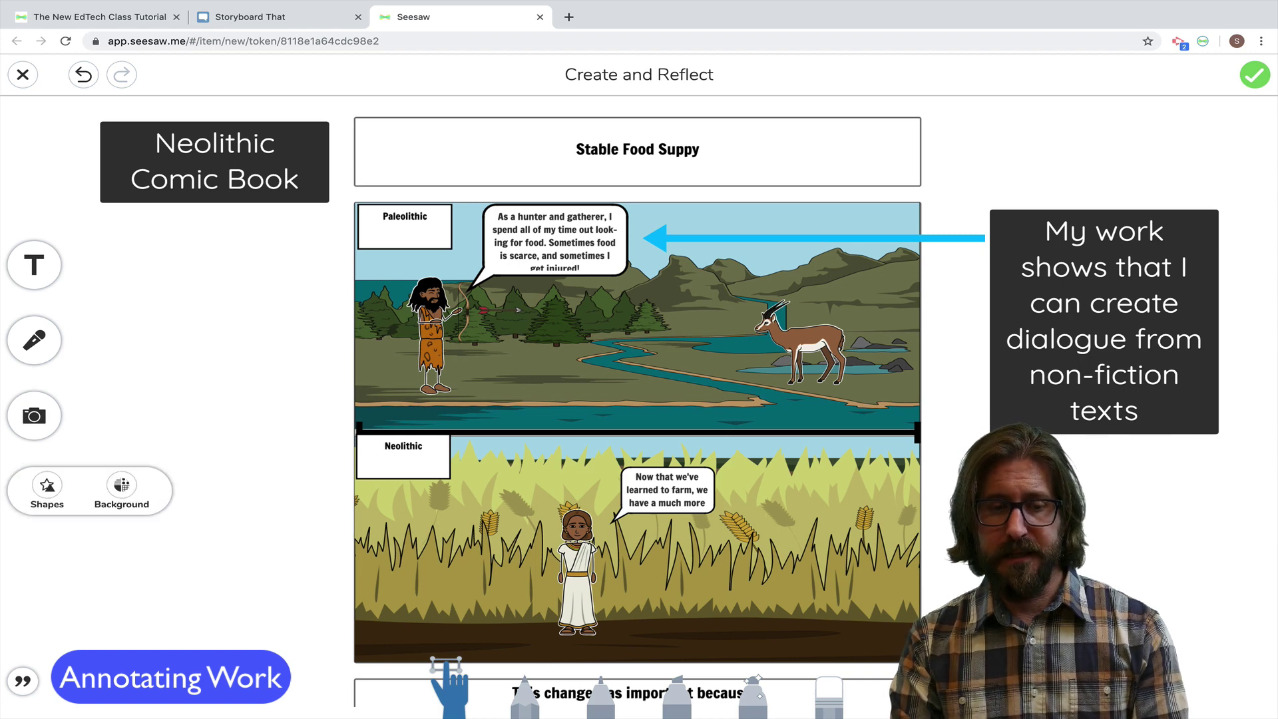
{"action": "left_click", "coordinate": [47, 491]}
{"action": "left_click", "coordinate": [84, 469]}
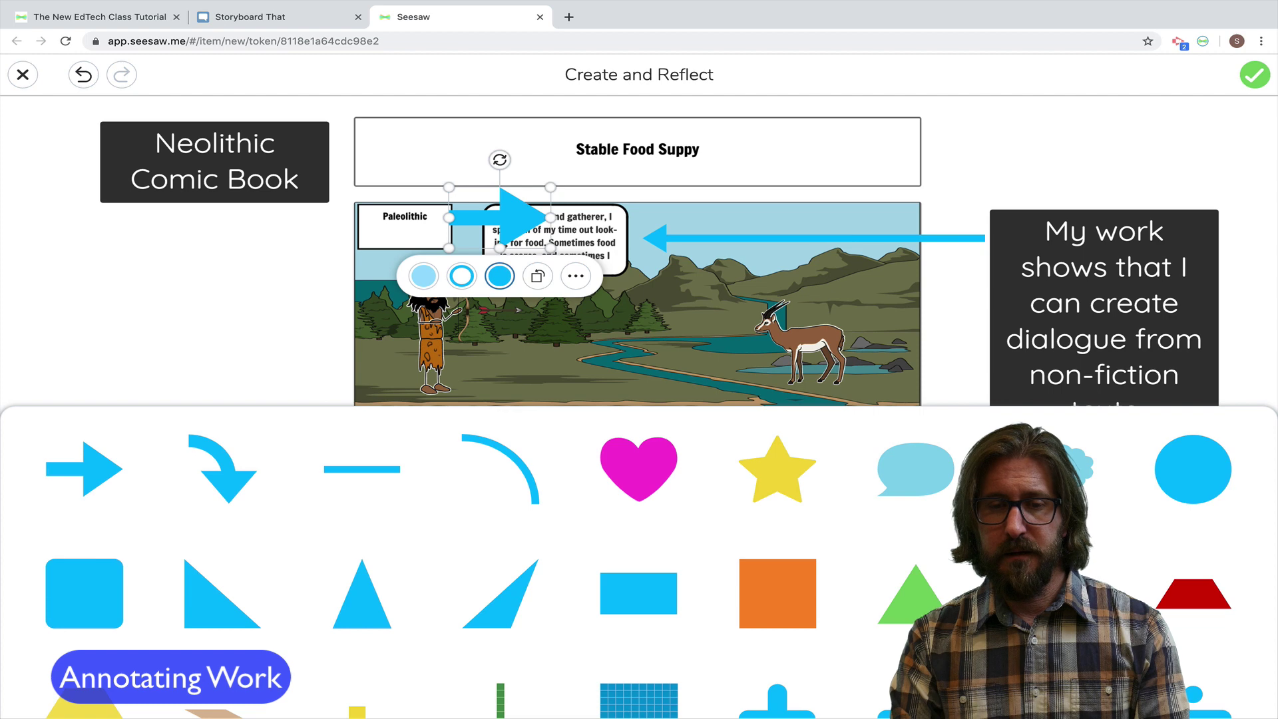
{"action": "left_click_drag", "start_coordinate": [500, 218], "coordinate": [274, 532]}
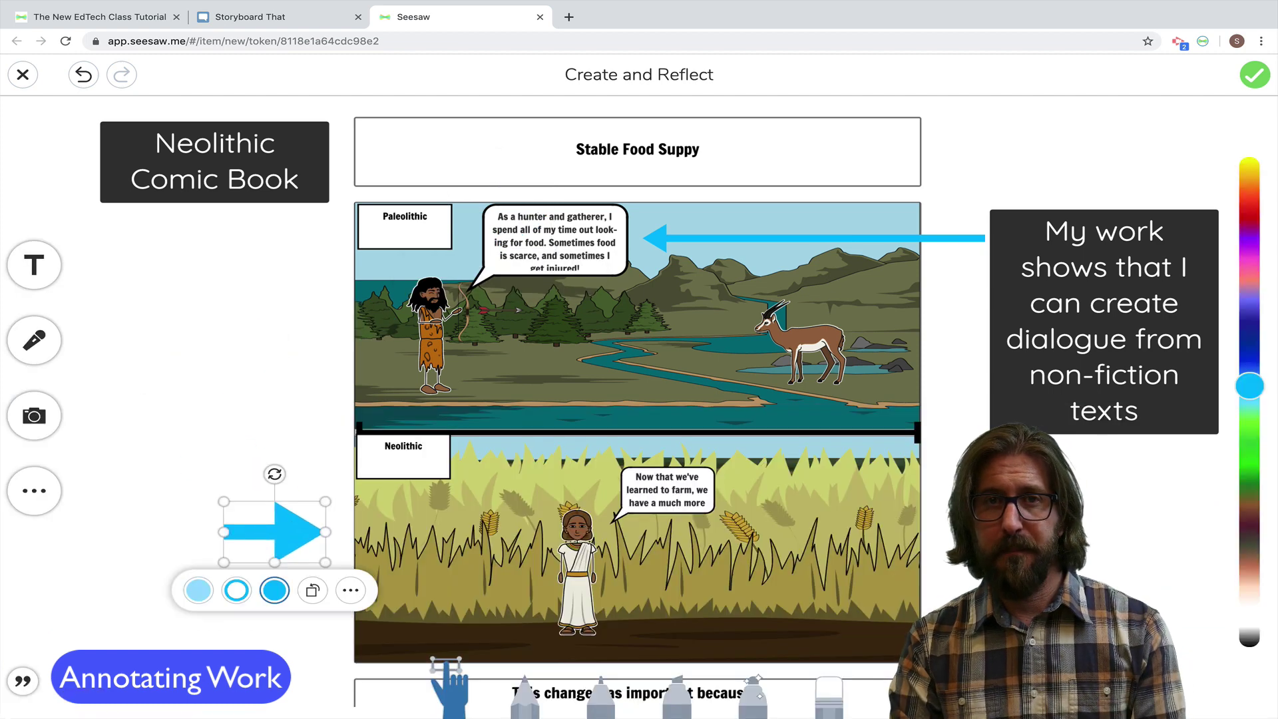
{"action": "left_click_drag", "start_coordinate": [274, 474], "coordinate": [295, 477]}
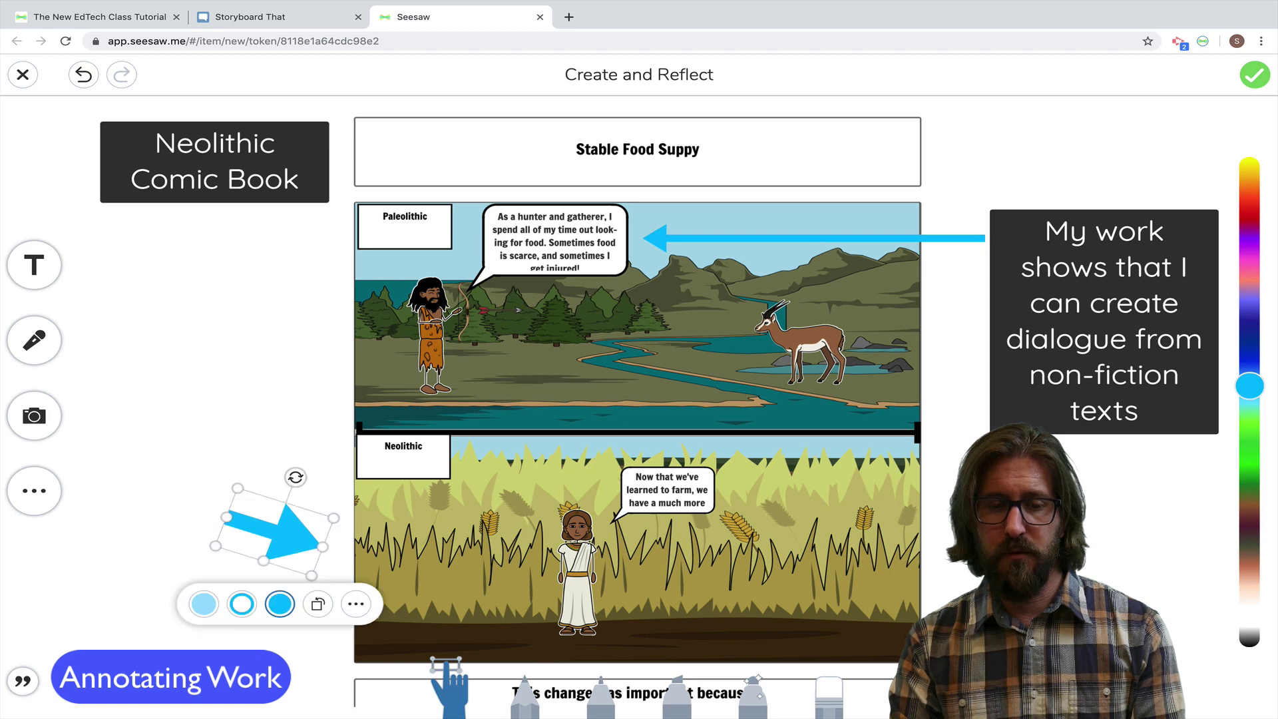
{"action": "left_click_drag", "start_coordinate": [273, 532], "coordinate": [287, 466]}
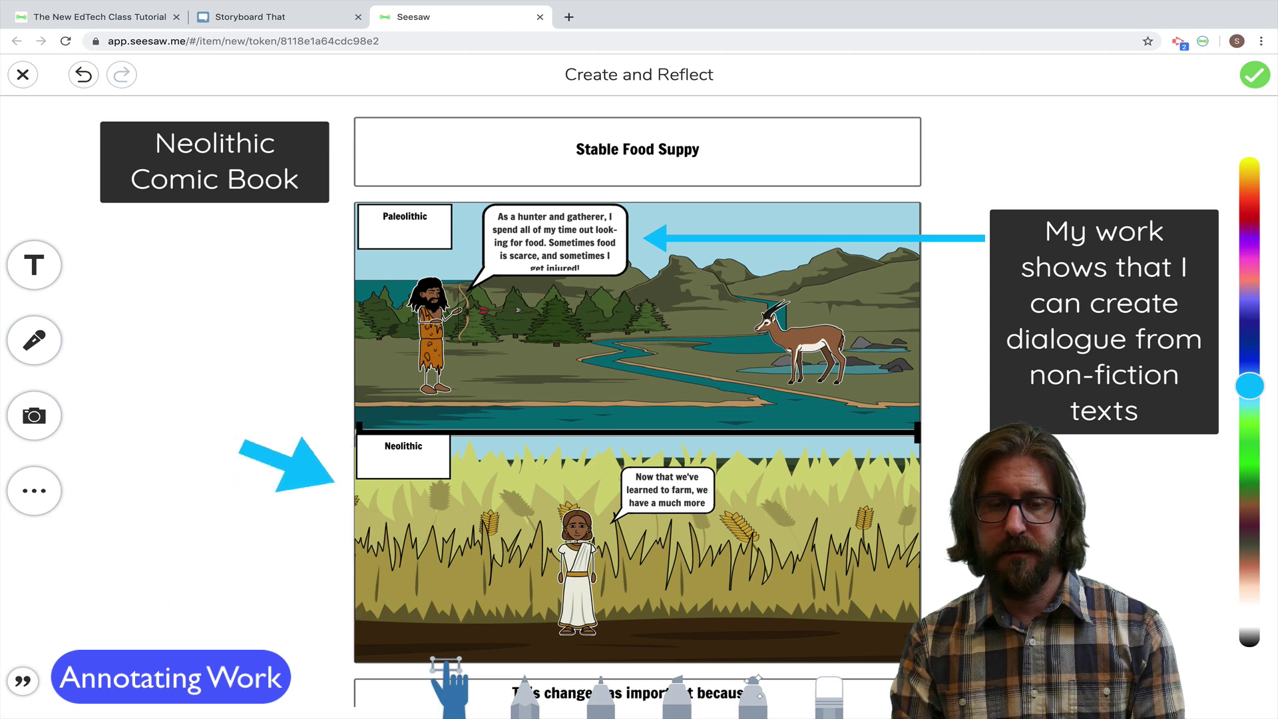
{"action": "left_click_drag", "start_coordinate": [314, 410], "coordinate": [315, 412]}
{"action": "left_click_drag", "start_coordinate": [242, 445], "coordinate": [182, 420]}
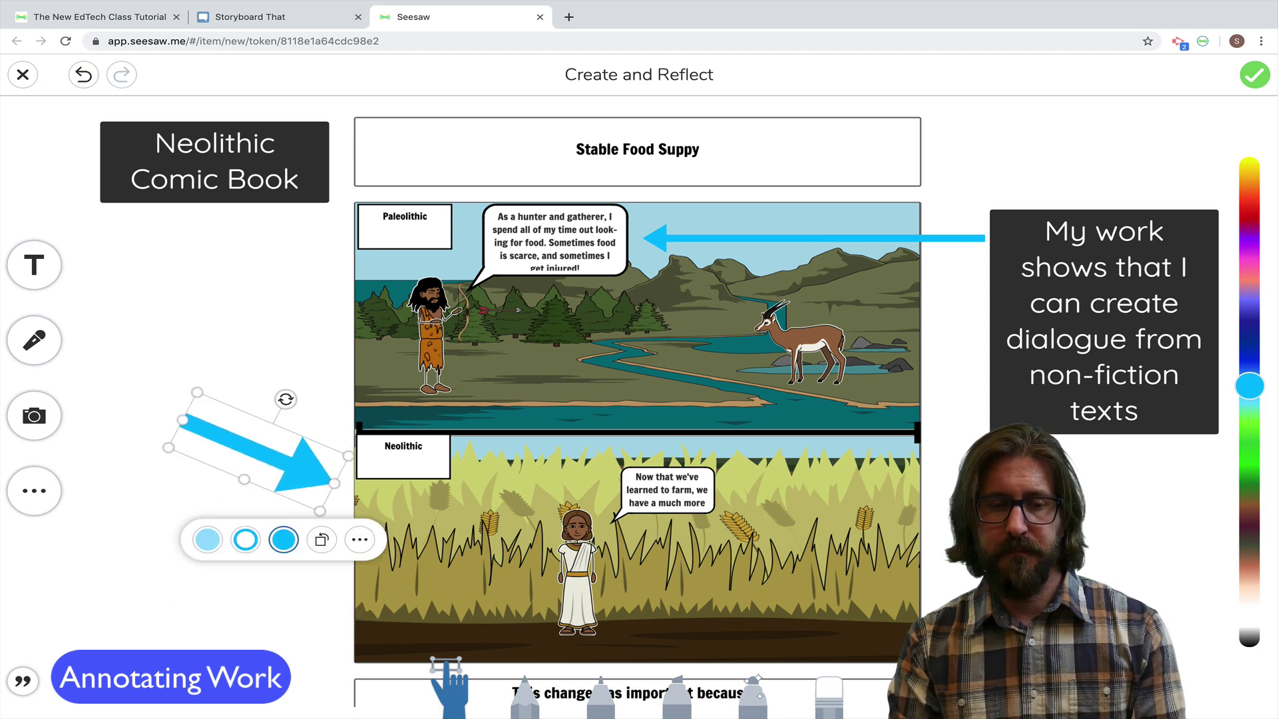
{"action": "left_click", "coordinate": [34, 265]}
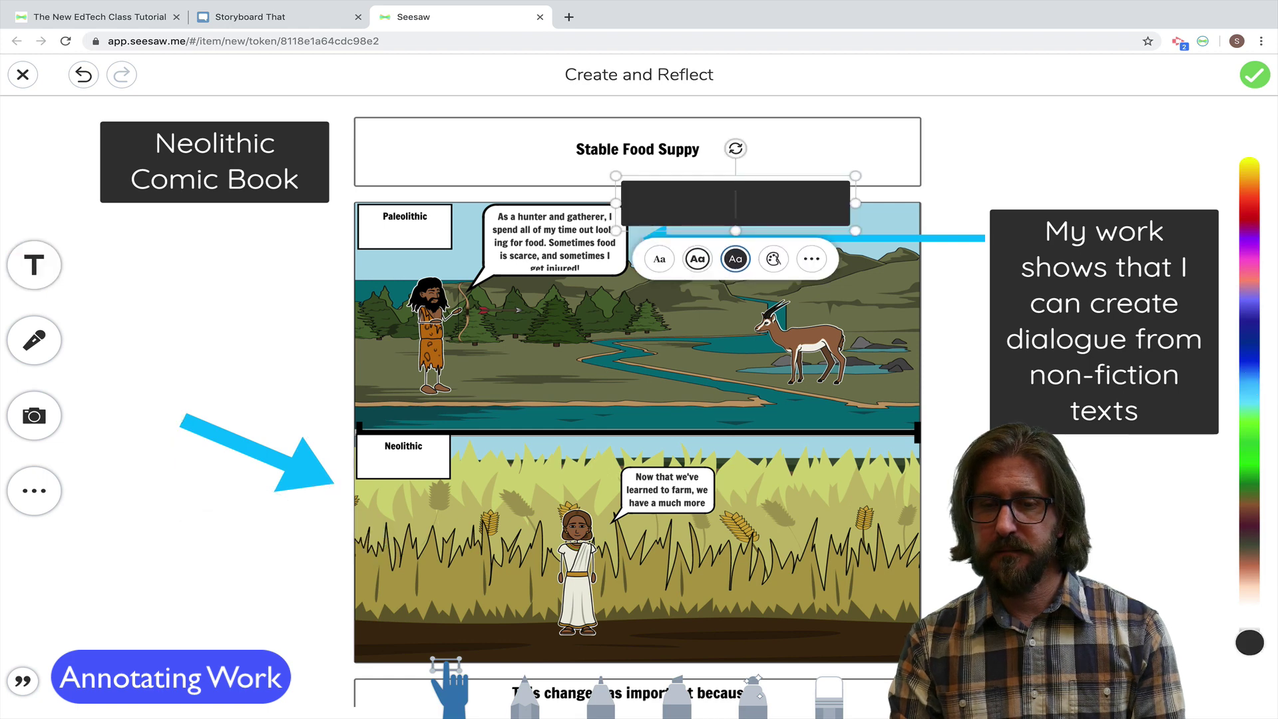
{"action": "left_click_drag", "start_coordinate": [736, 204], "coordinate": [231, 324]}
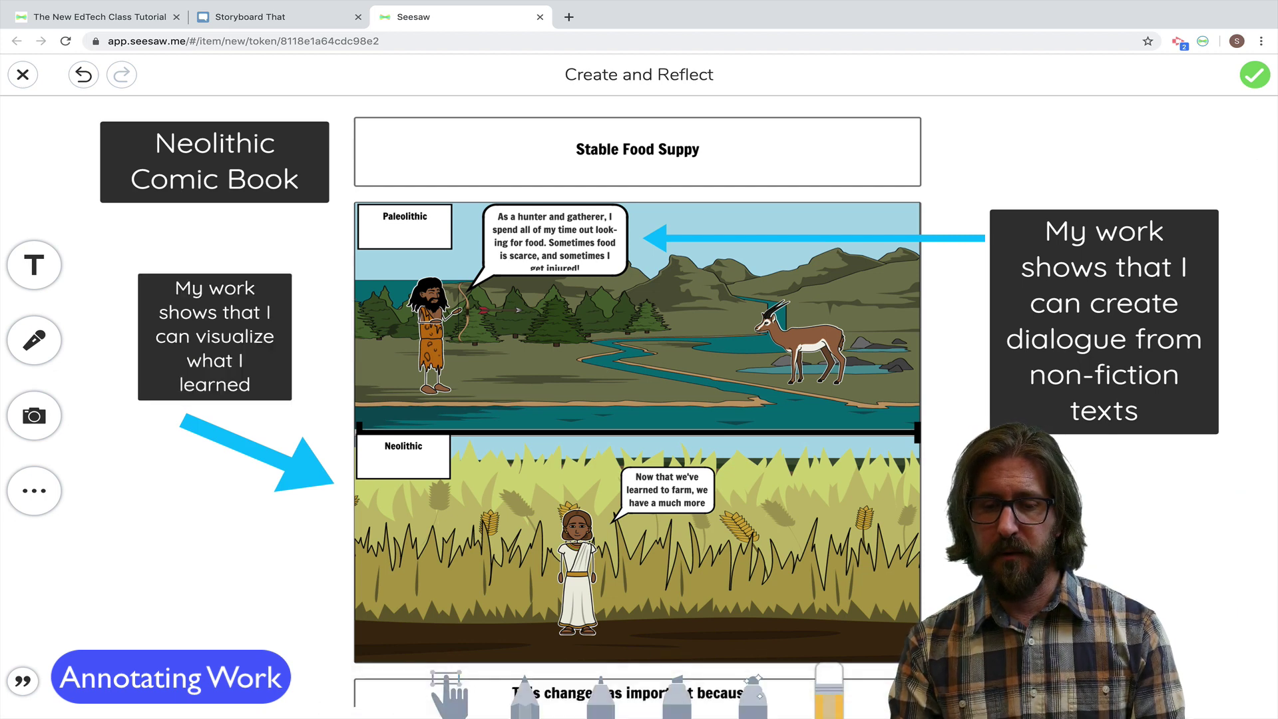
Outline the Neolithic speech bubble with the highlighter in blue and open the post's caption
{"action": "left_click", "coordinate": [677, 688]}
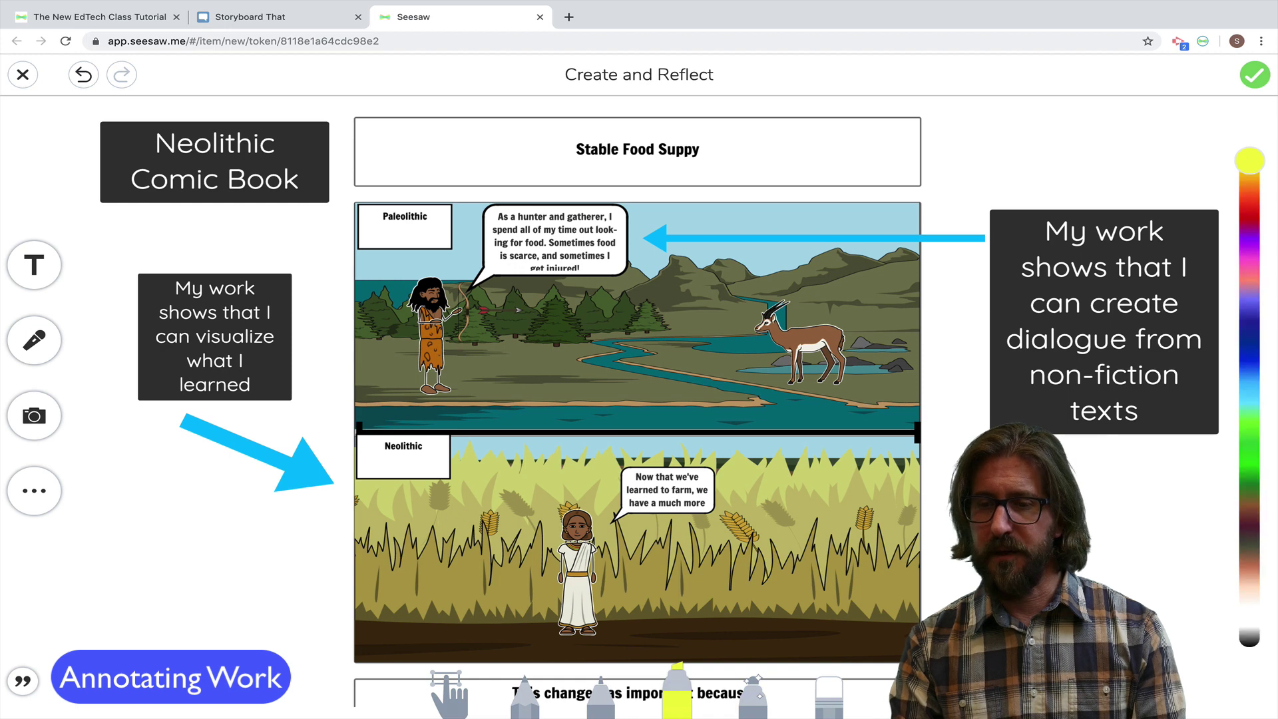
{"action": "left_click_drag", "start_coordinate": [1248, 161], "coordinate": [1249, 362]}
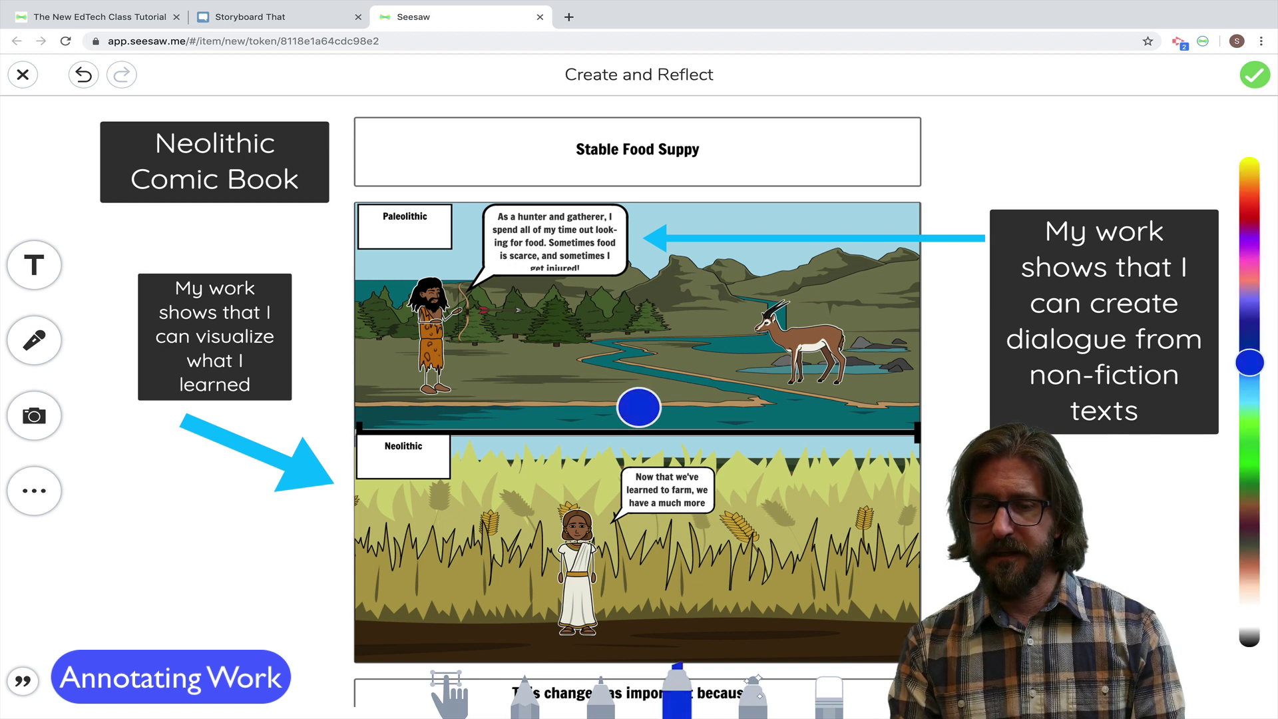
{"action": "mouse_move", "coordinate": [735, 459]}
{"action": "left_mouse_down"}
{"action": "mouse_move", "coordinate": [629, 457]}
{"action": "mouse_move", "coordinate": [603, 485]}
{"action": "mouse_move", "coordinate": [602, 522]}
{"action": "mouse_move", "coordinate": [721, 533]}
{"action": "mouse_move", "coordinate": [740, 473]}
{"action": "mouse_move", "coordinate": [729, 465]}
{"action": "left_mouse_up"}
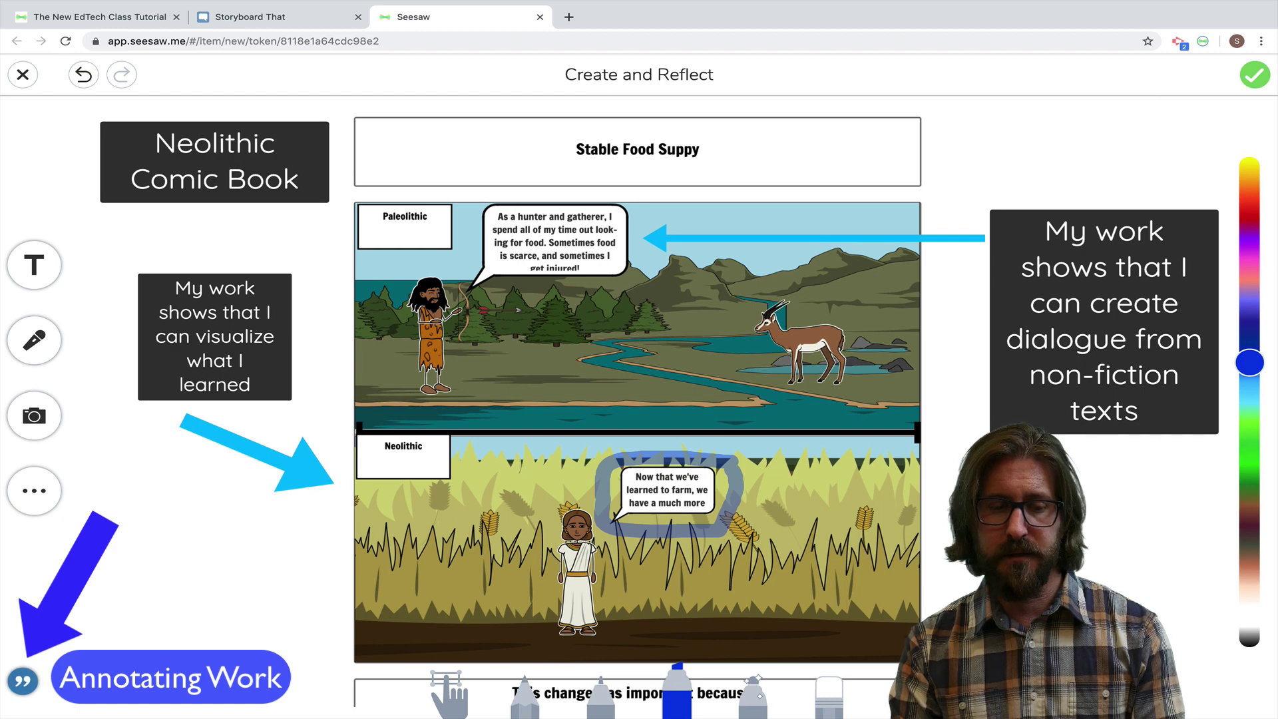
{"action": "left_click", "coordinate": [22, 680]}
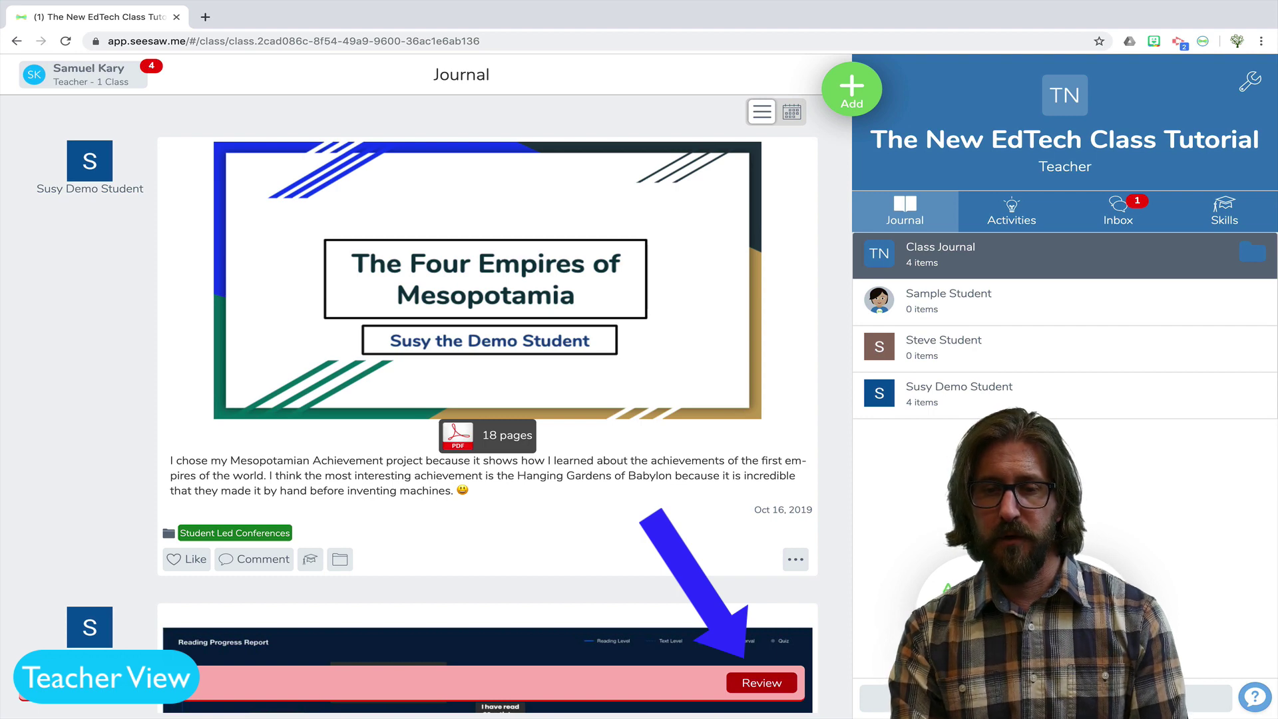
Review the unapproved items in the teacher view, approving the Neolithic Comic Book post and deleting the timeline worksheet photo
{"action": "left_click", "coordinate": [762, 683]}
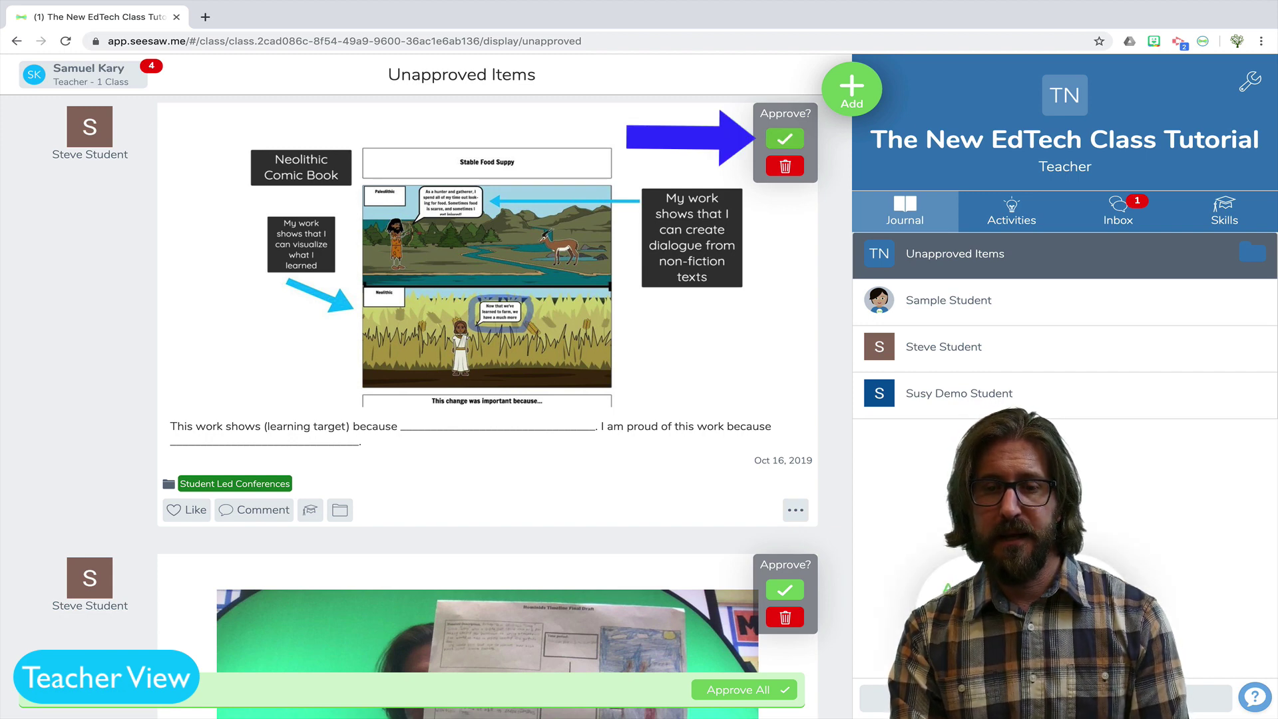
{"action": "left_click", "coordinate": [785, 139]}
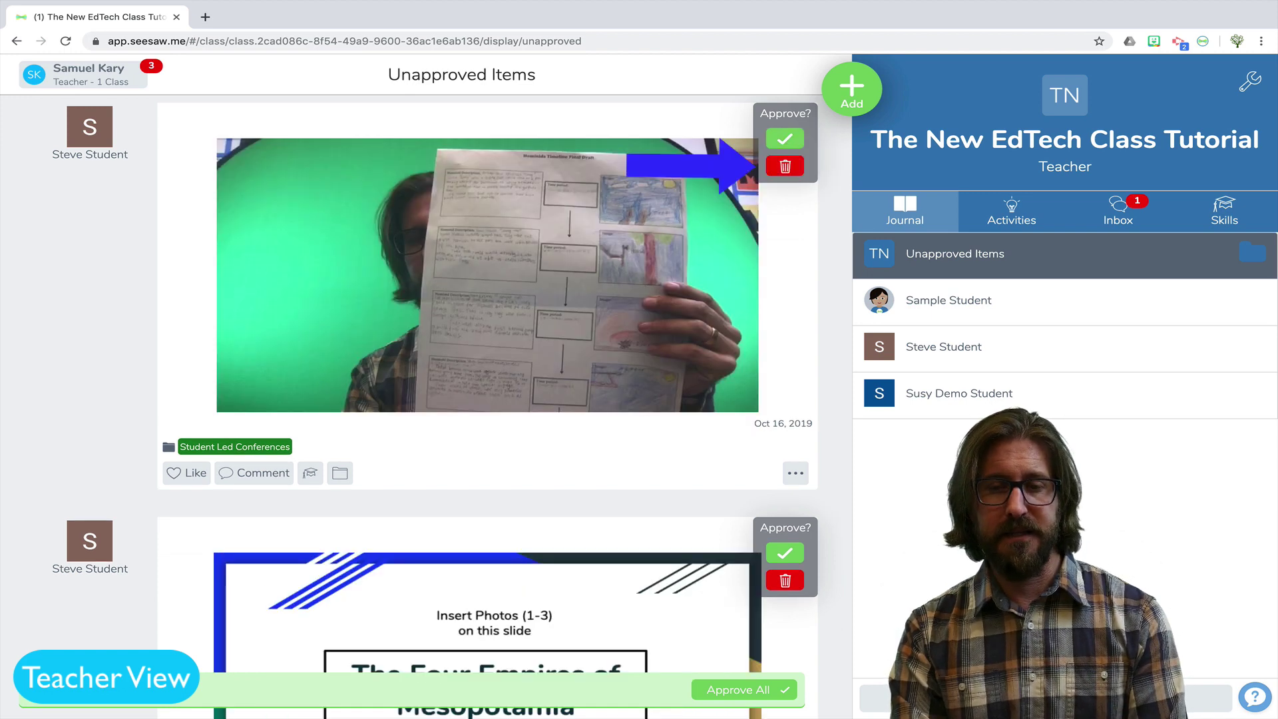
{"action": "left_click", "coordinate": [784, 166]}
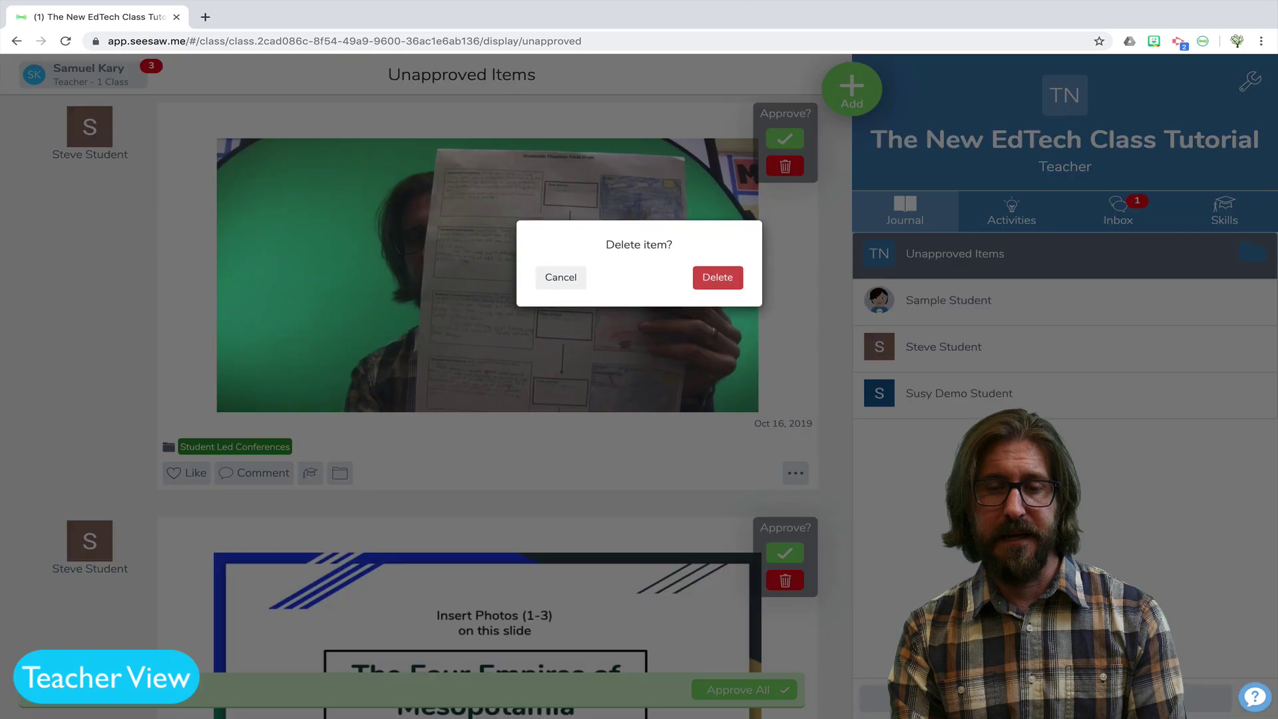
{"action": "left_click", "coordinate": [717, 283]}
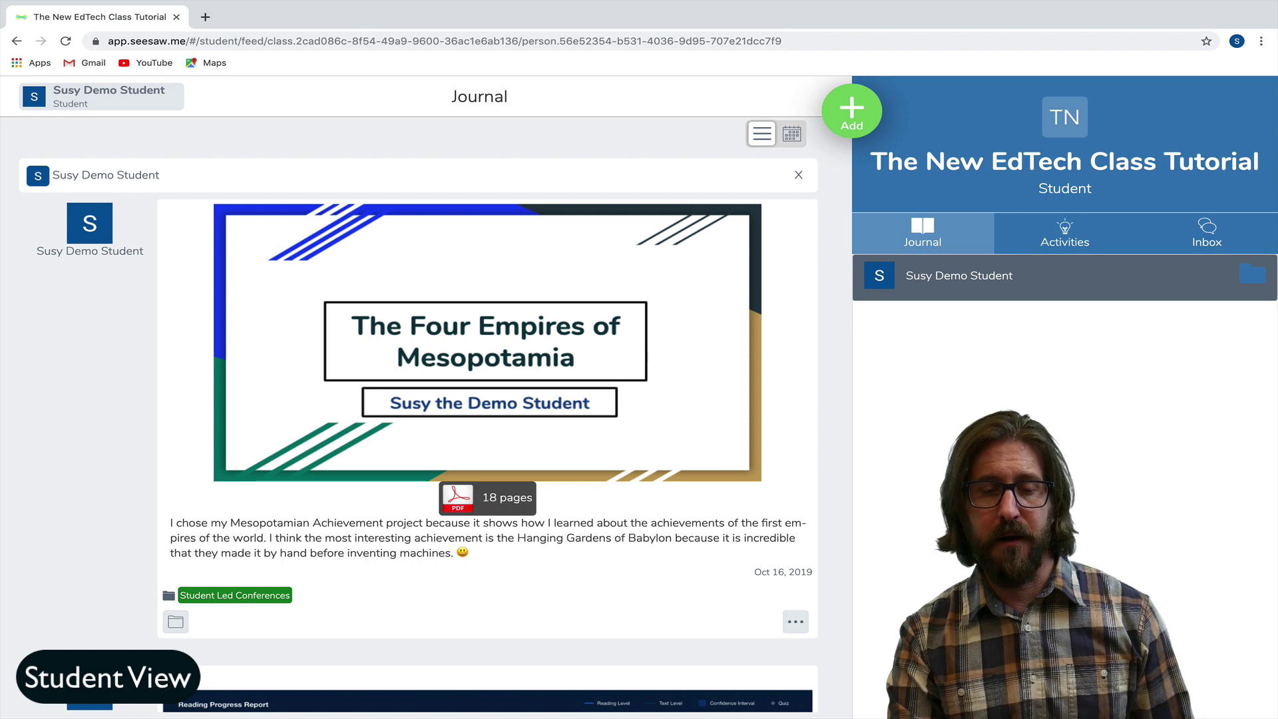
Look through the demo student's journal in the student view, from the Mesopotamia presentation to the reading log and food supply comic
{"action": "scroll", "coordinate": [432, 433], "scroll_direction": "down", "scroll_amount": 3}
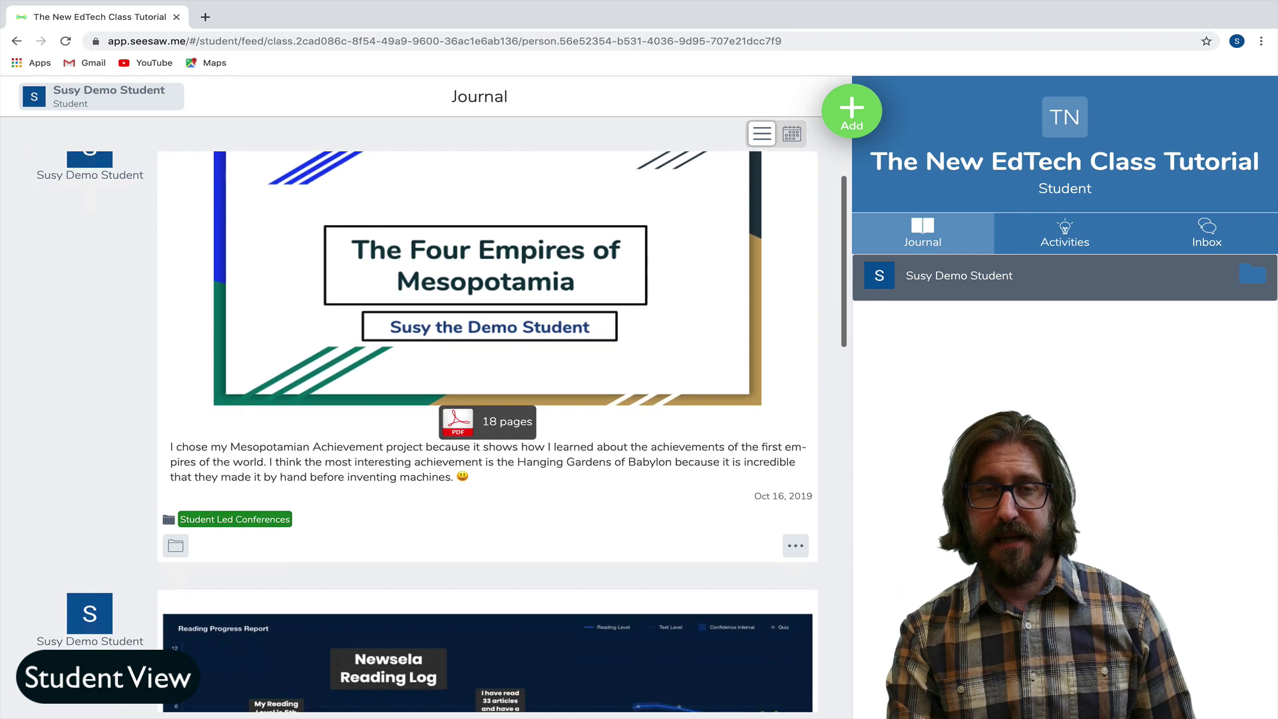
{"action": "scroll", "coordinate": [486, 432], "scroll_direction": "down", "scroll_amount": 5}
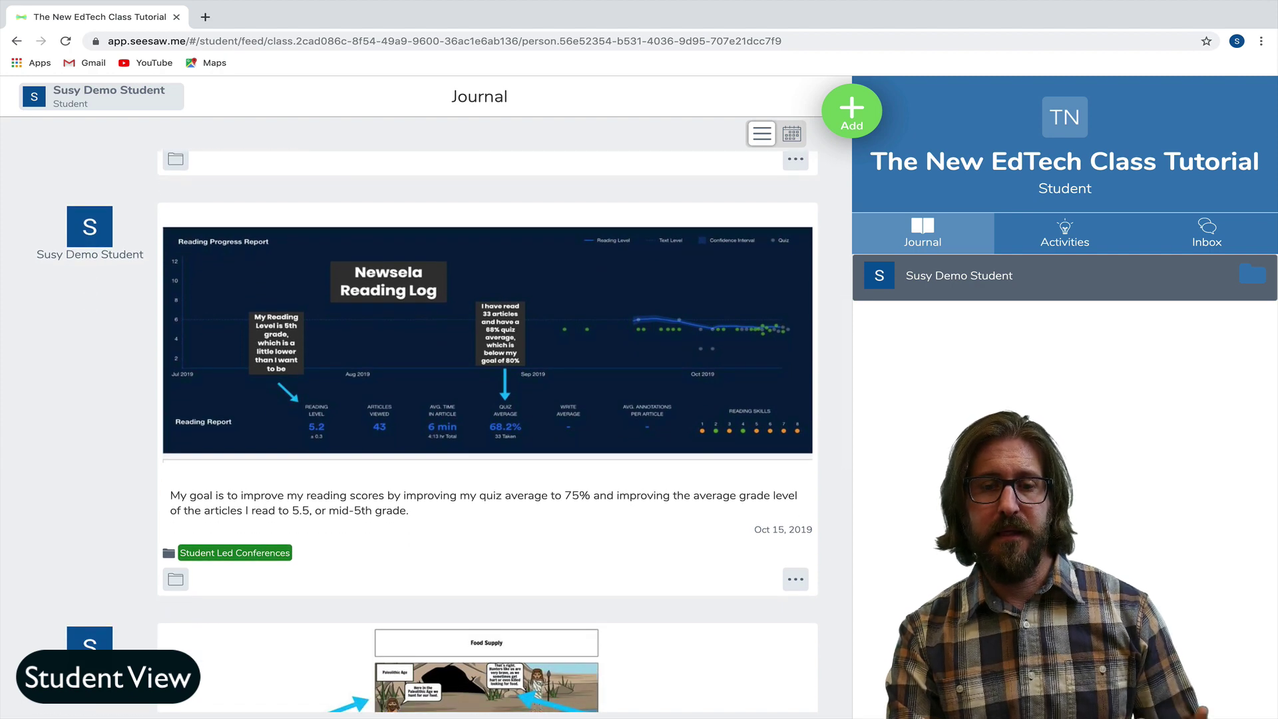
{"action": "scroll", "coordinate": [439, 432], "scroll_direction": "down", "scroll_amount": 1}
{"action": "scroll", "coordinate": [486, 433], "scroll_direction": "down", "scroll_amount": 2}
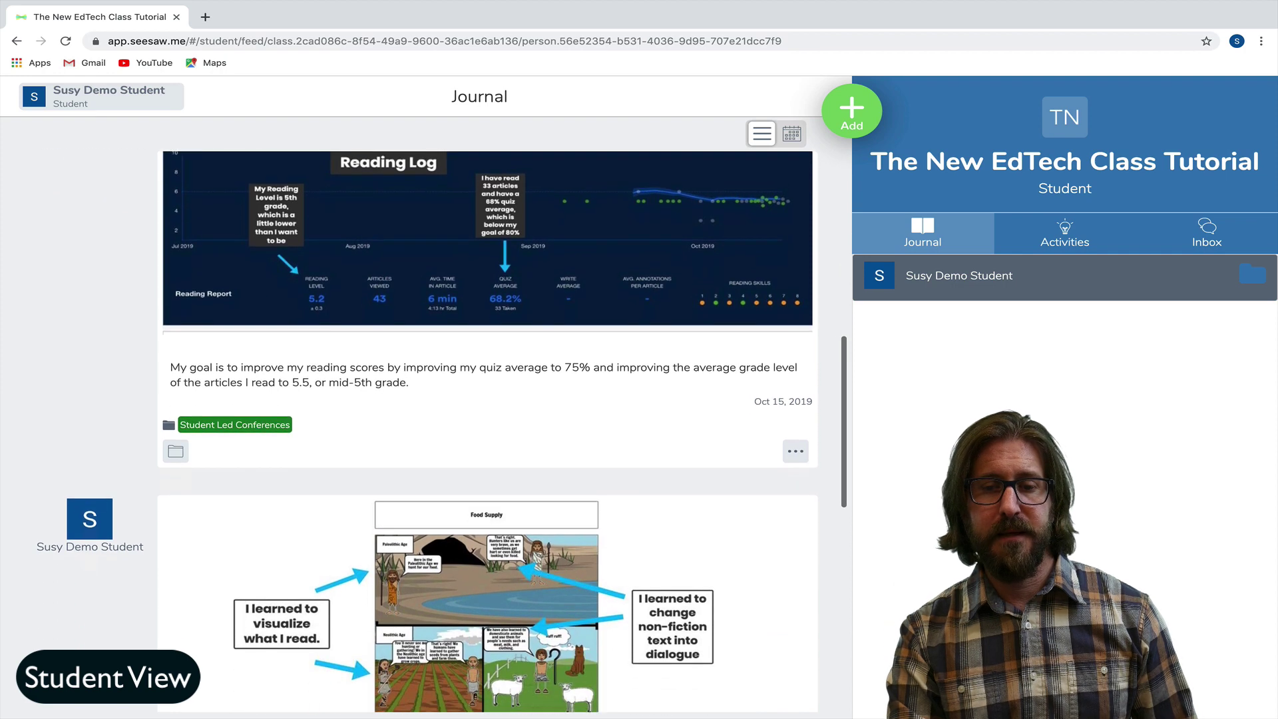
{"action": "scroll", "coordinate": [486, 433], "scroll_direction": "down", "scroll_amount": 1}
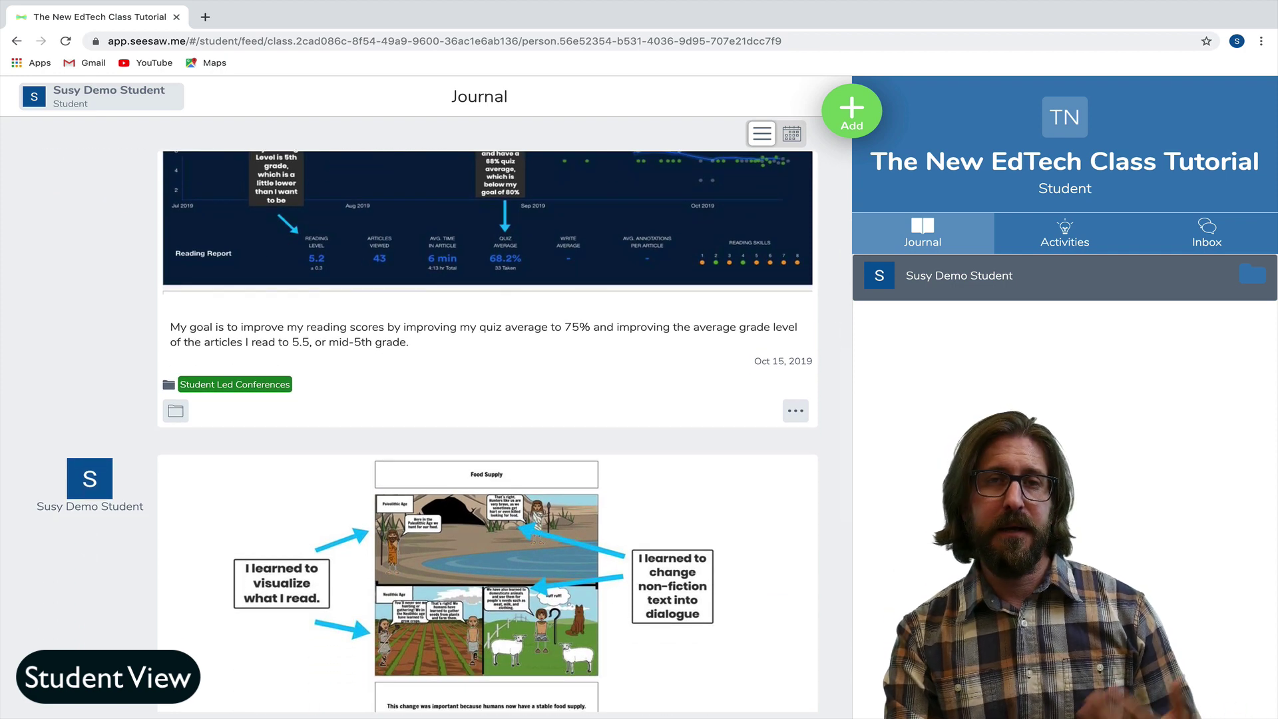
{"action": "scroll", "coordinate": [486, 433], "scroll_direction": "down", "scroll_amount": 1}
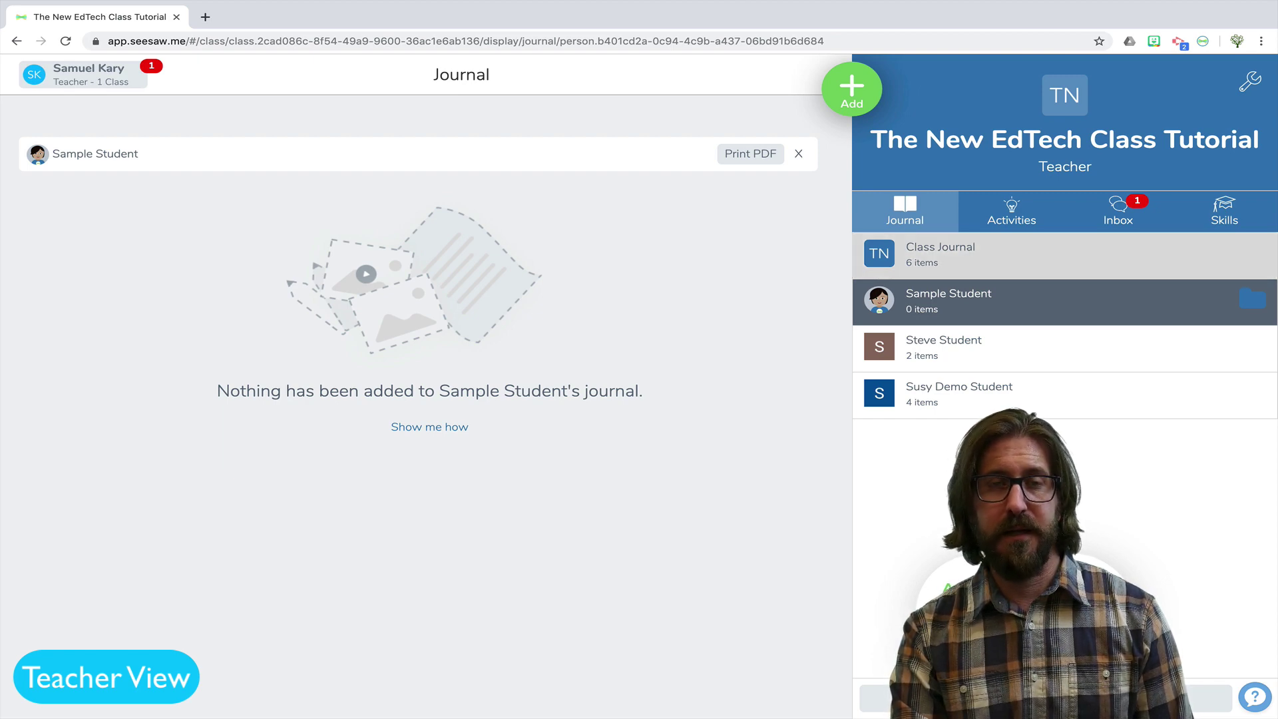
View the full class journal in the teacher view and open the journal of the demo student who has four items
{"action": "left_click", "coordinate": [985, 255]}
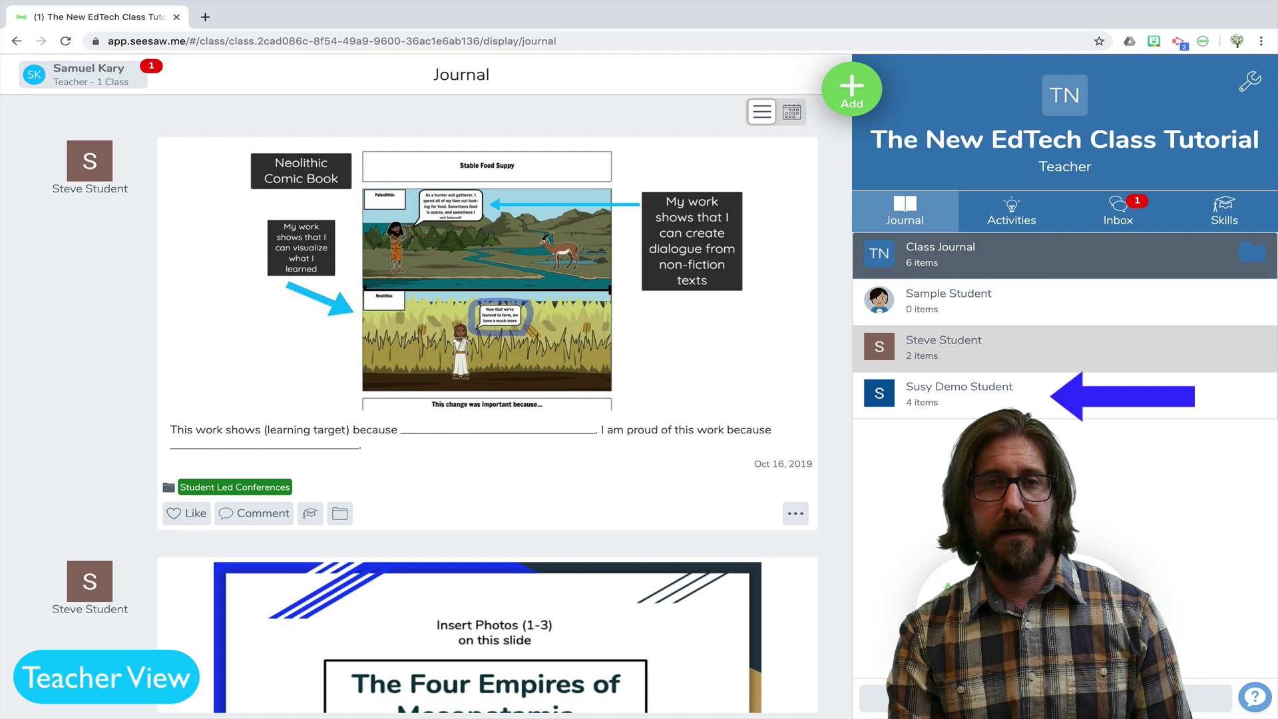
{"action": "left_click", "coordinate": [985, 394]}
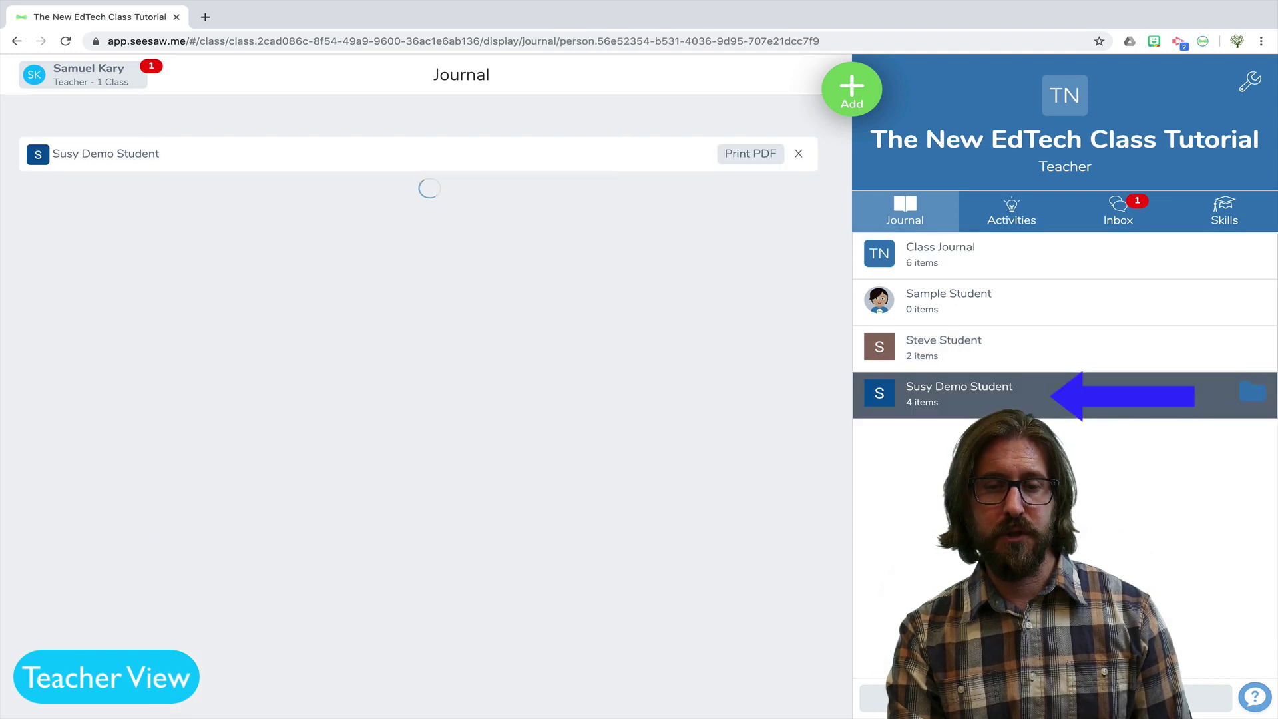